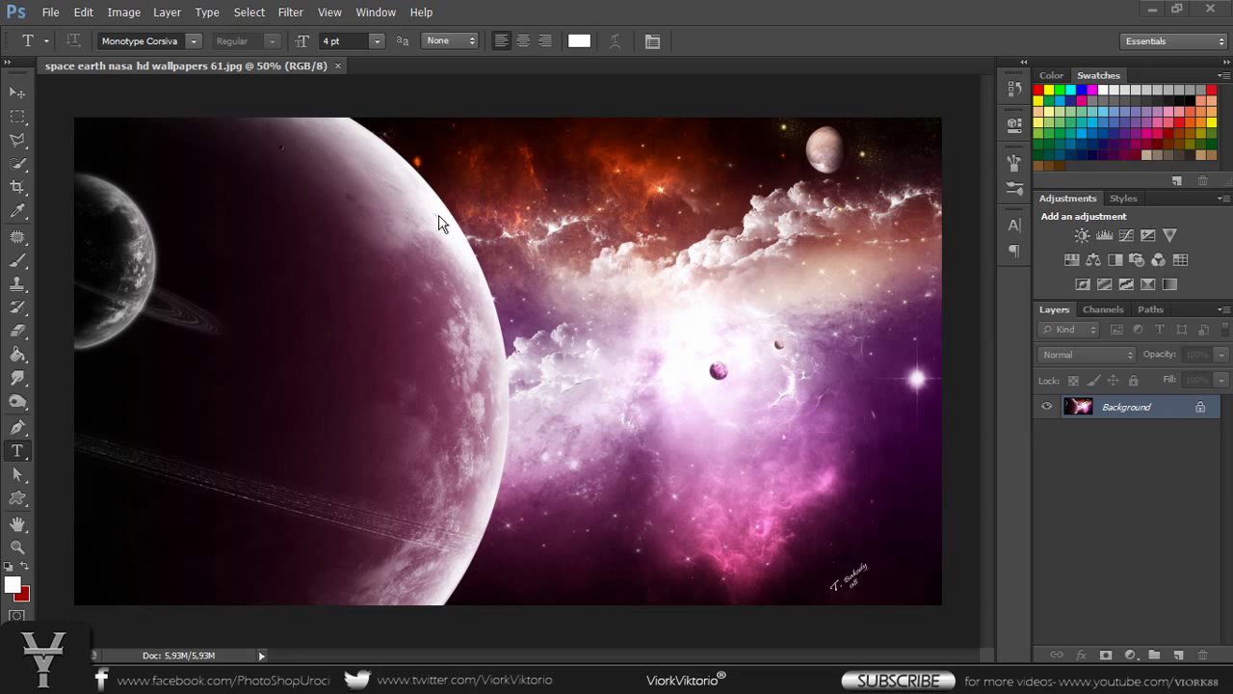
Try filling the Background layer directly with 50% Gray, and undo the fill
click(89, 14)
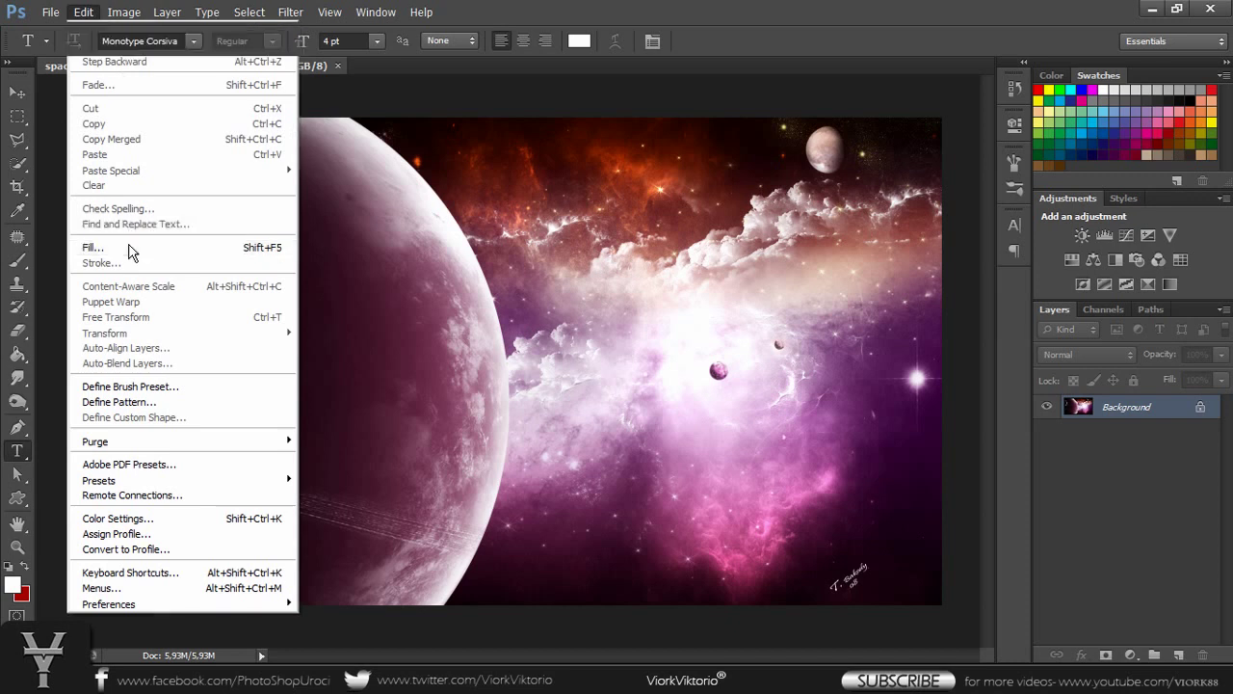
click(94, 248)
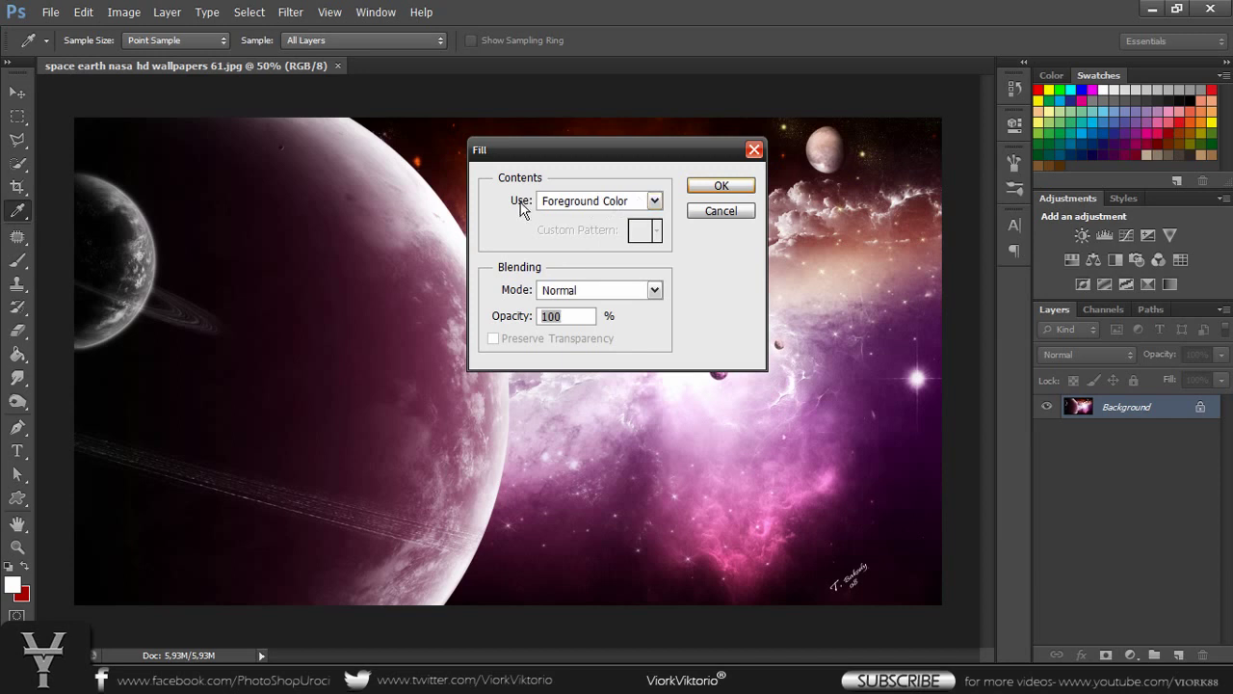
click(654, 201)
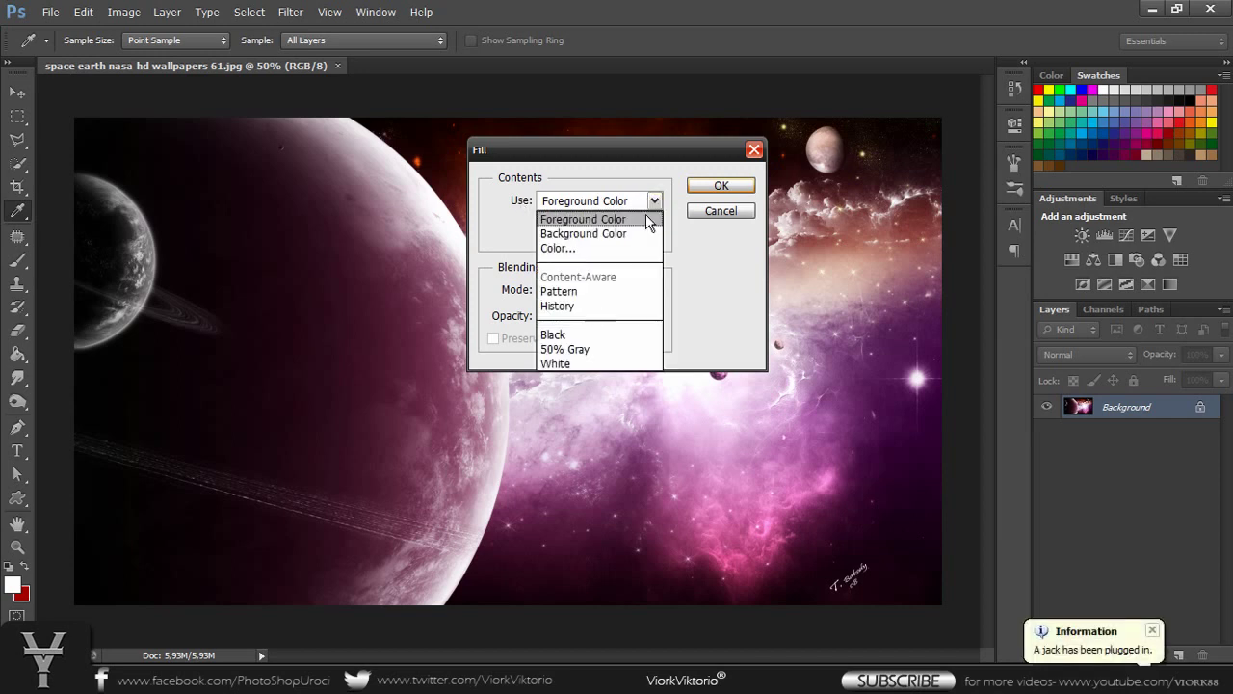
click(585, 352)
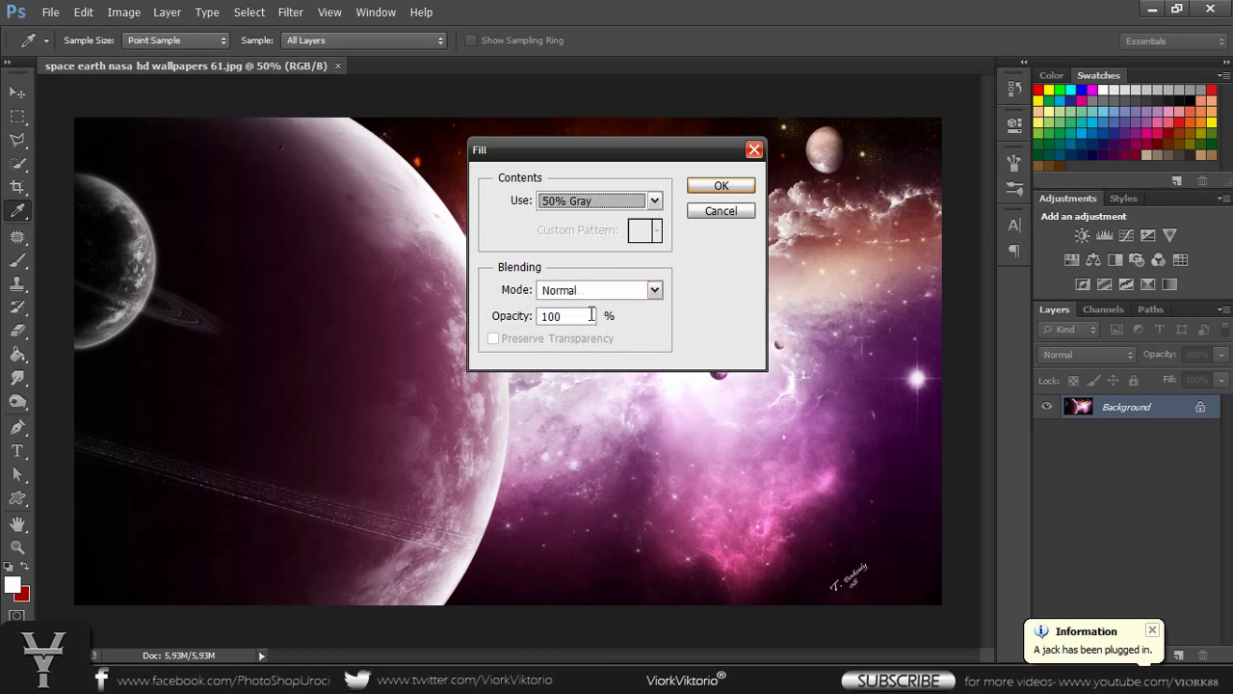
click(722, 186)
key(t)
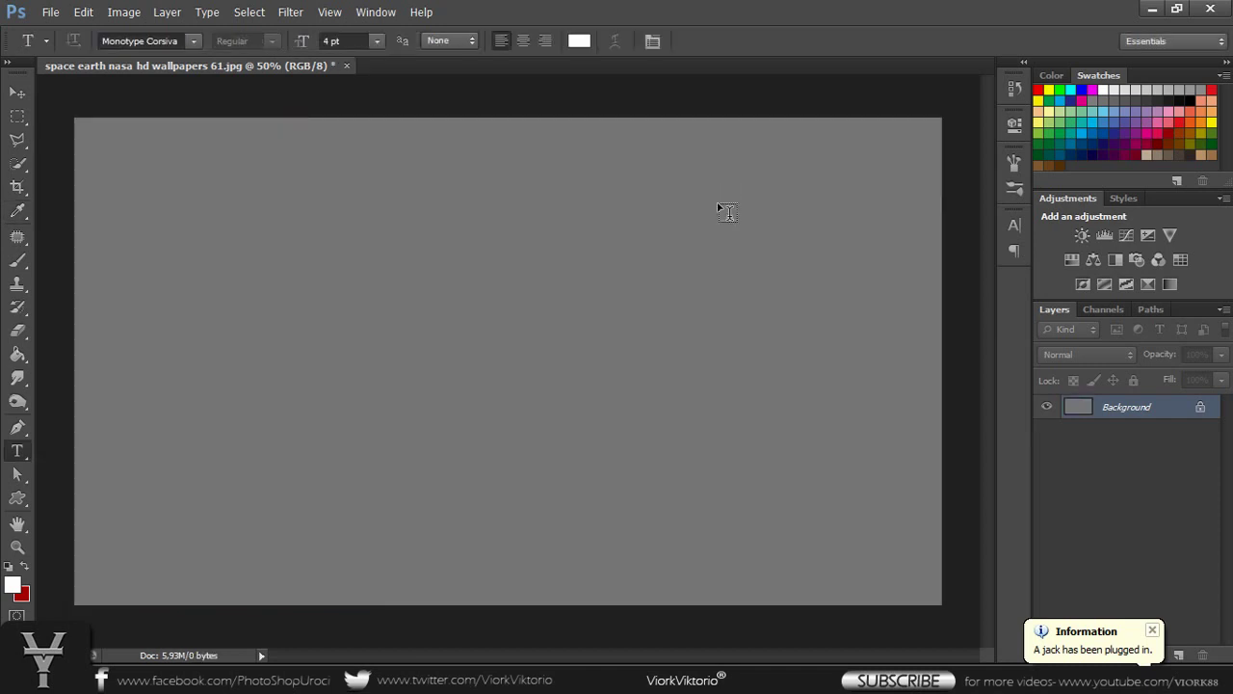
click(89, 13)
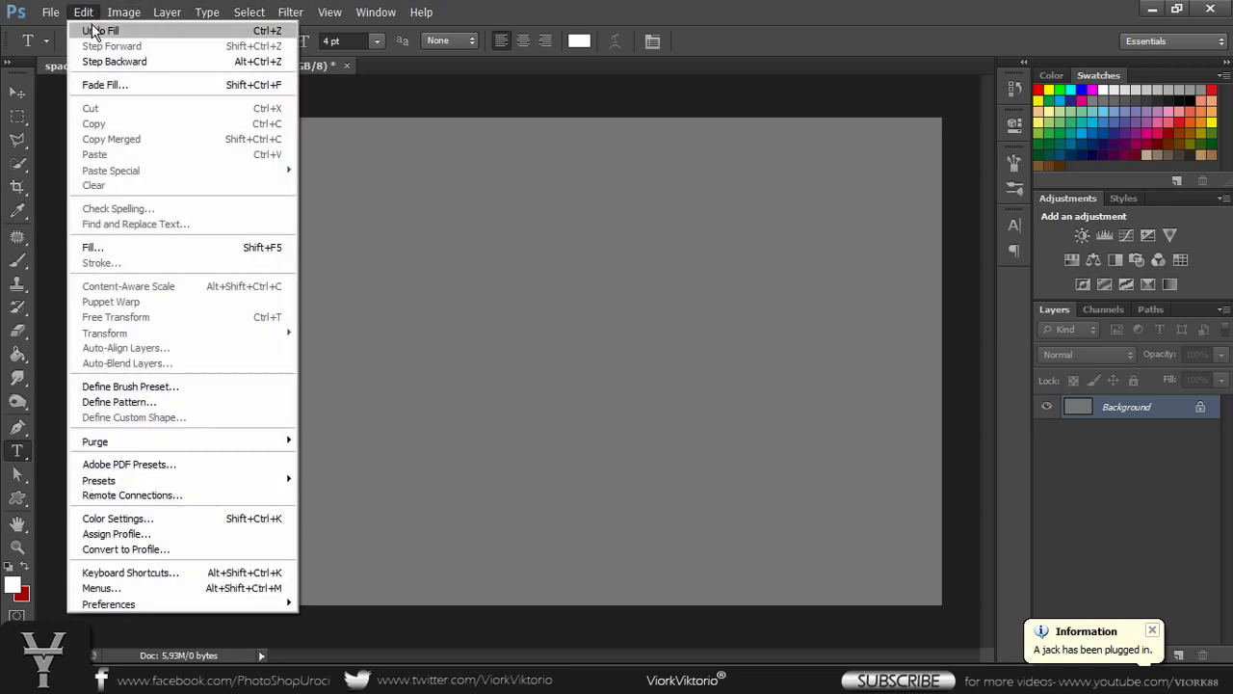
click(96, 30)
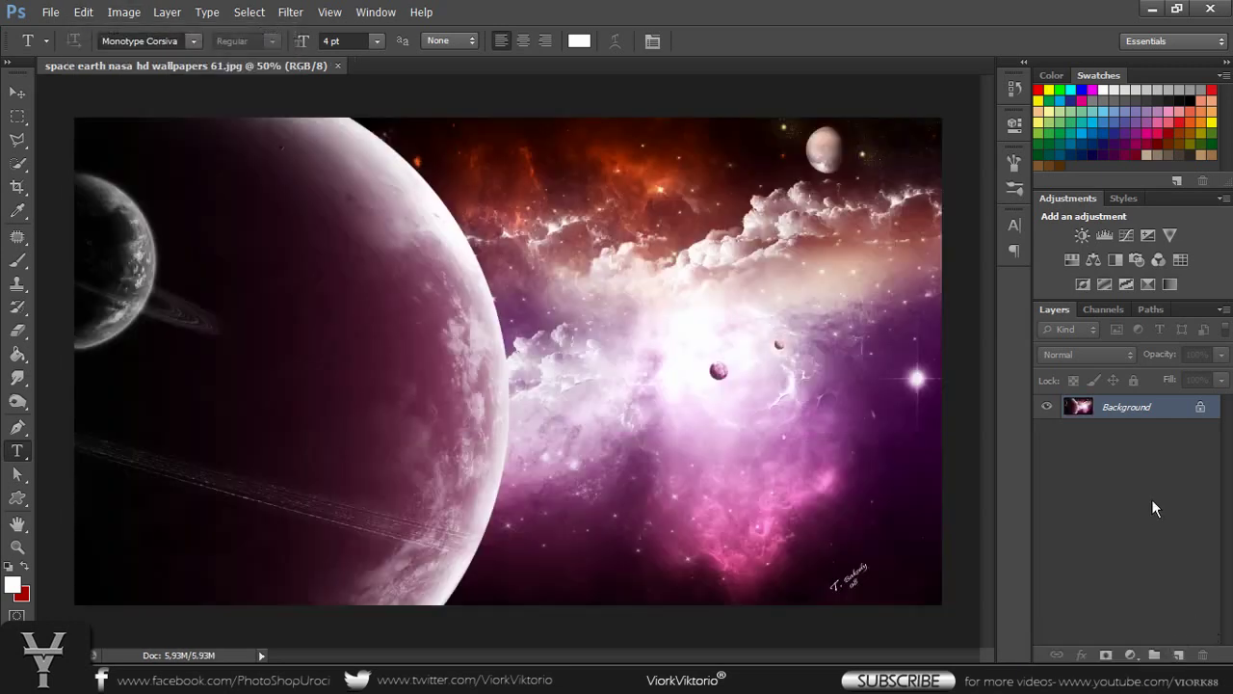
Add a new blank layer above the Background and fill it with 50% Gray in Normal mode at 100% opacity
drag(1158, 415, 1181, 655)
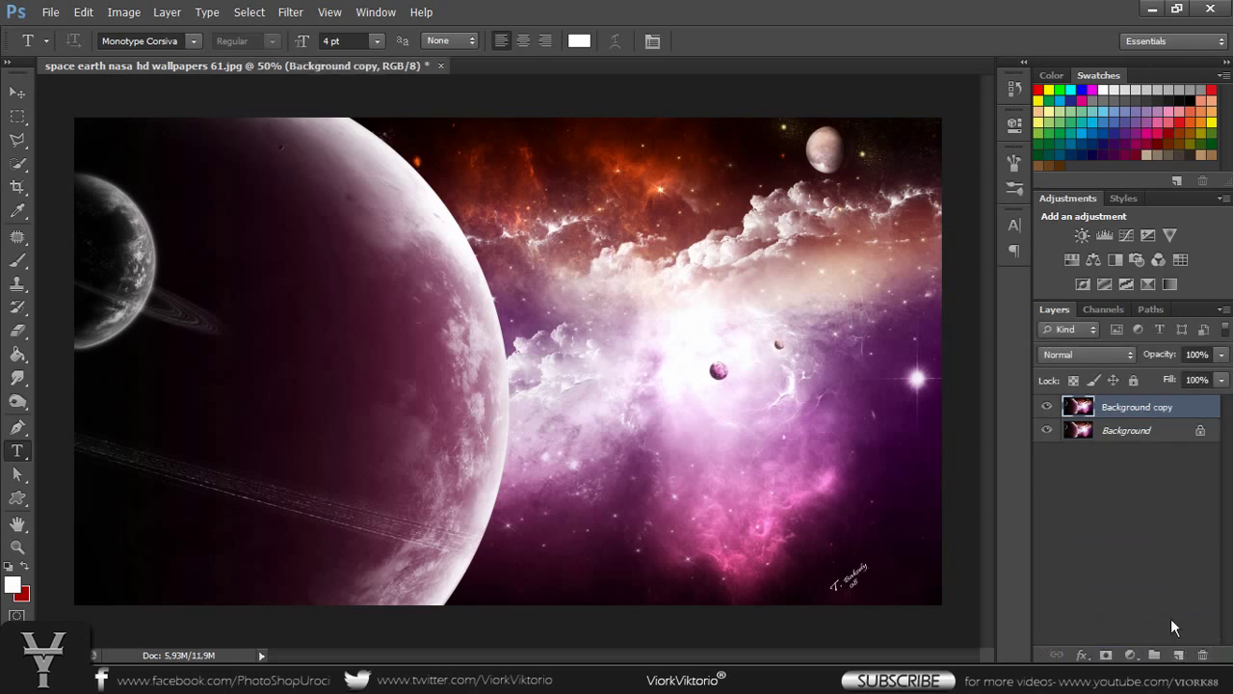
click(1203, 656)
click(1178, 655)
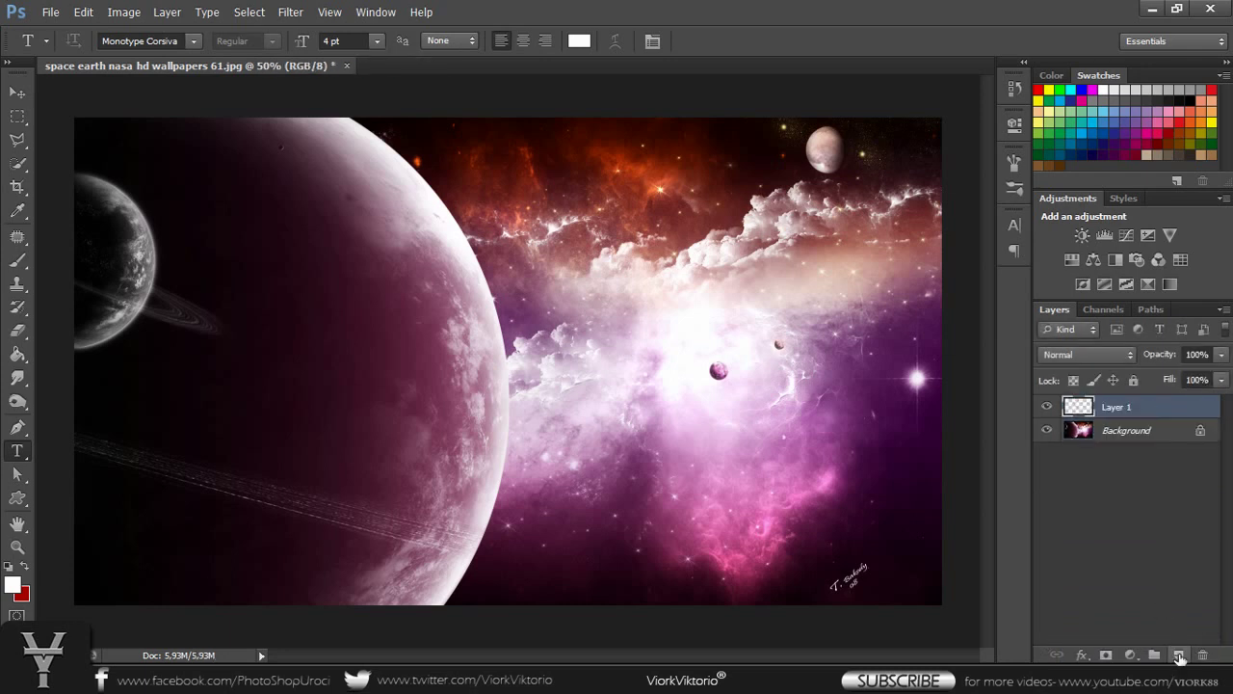
click(92, 18)
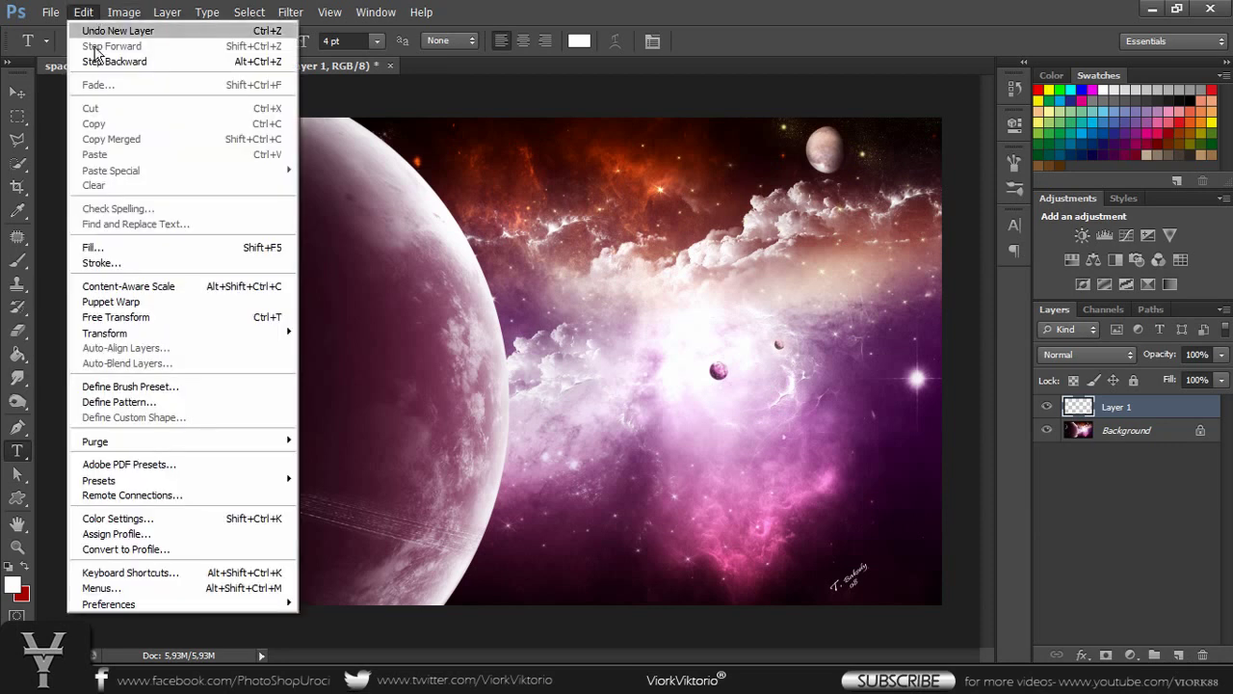
click(111, 247)
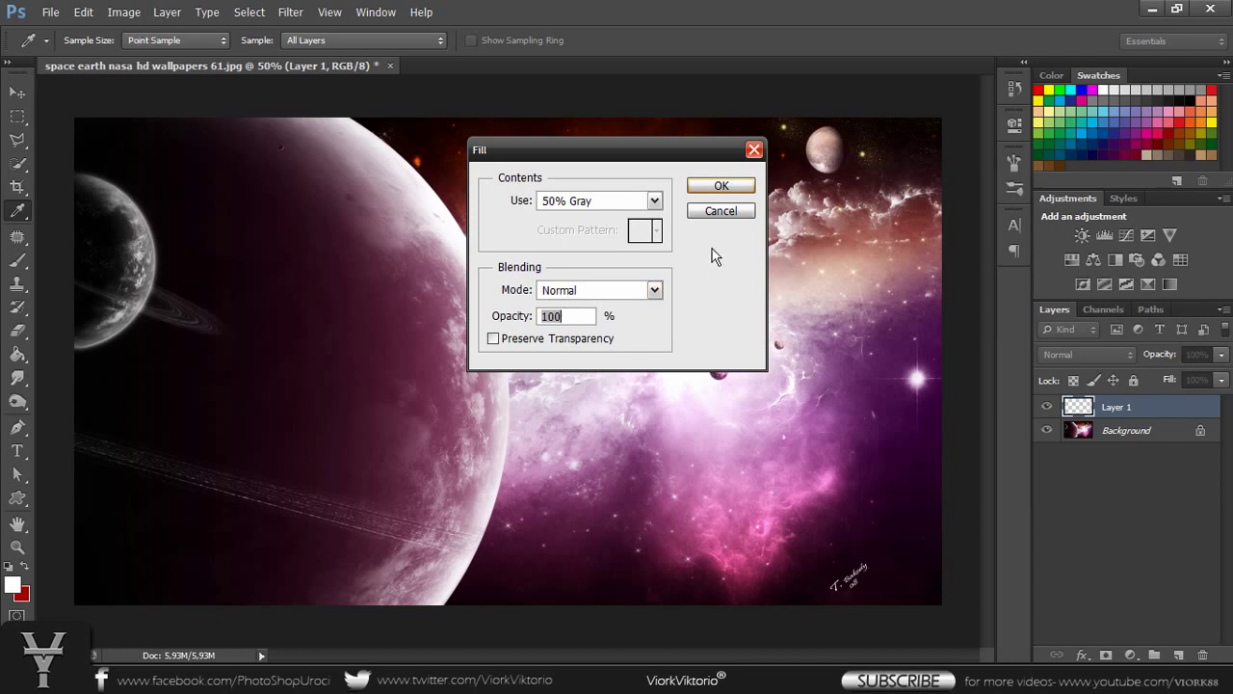
click(722, 186)
key(t)
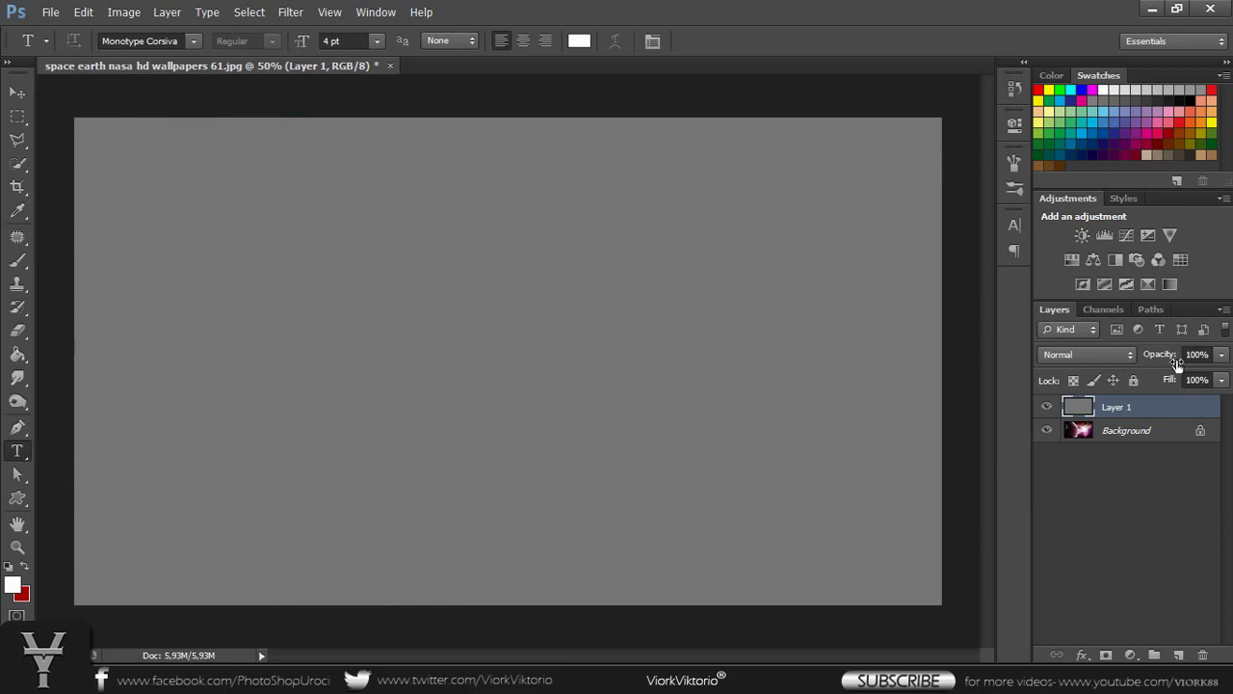
Reduce the gray layer's opacity to 50% and darken the shadowed side of the large planet with the Burn tool
drag(1171, 359, 1126, 364)
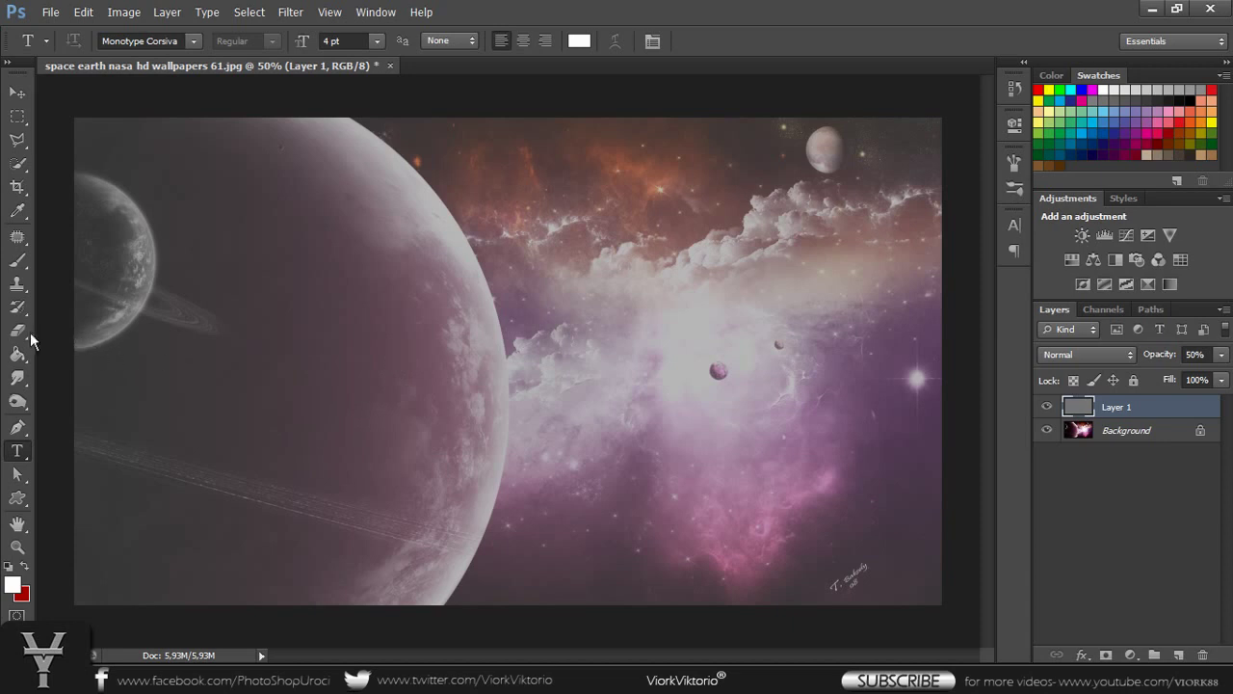
click(31, 378)
click(29, 380)
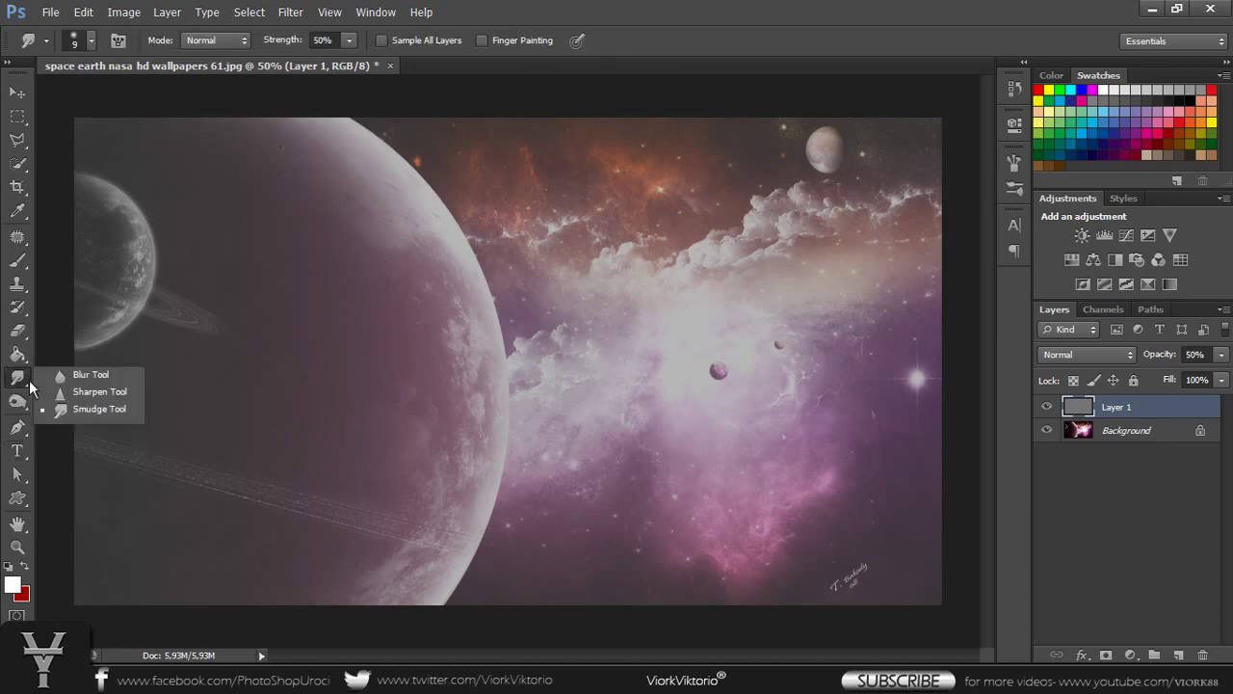
click(15, 405)
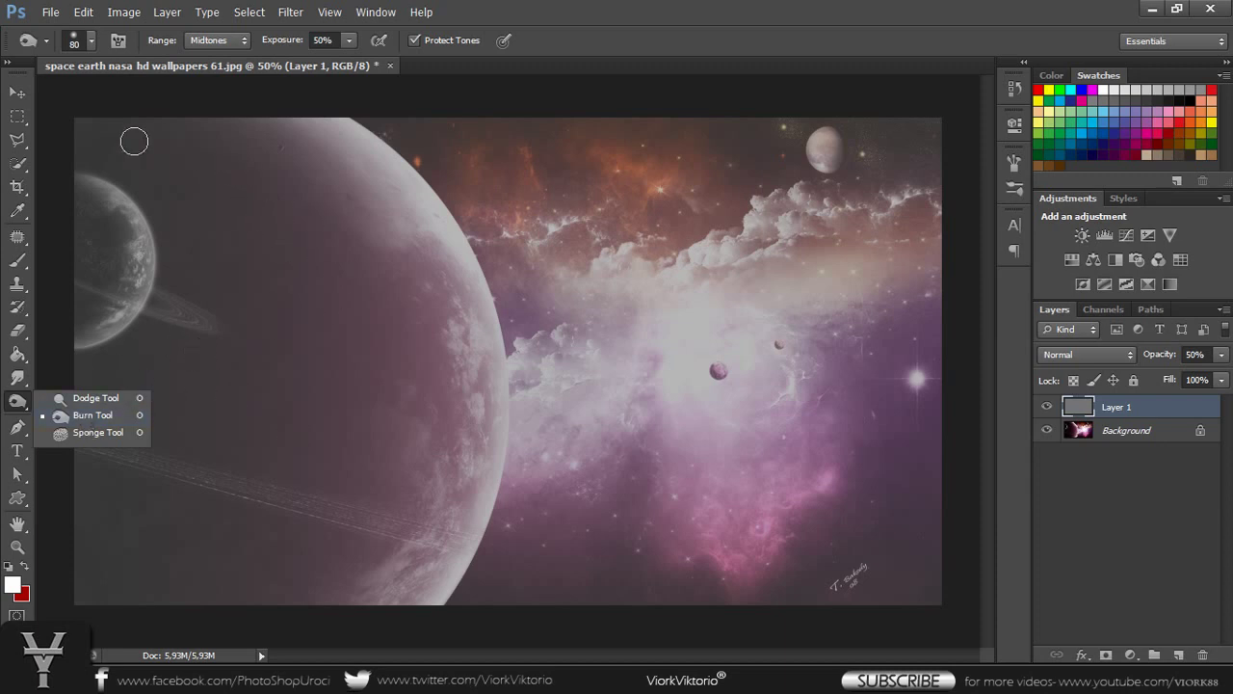
click(80, 122)
mouse_move(210, 120)
mouse_down()
mouse_move(92, 144)
mouse_move(154, 190)
mouse_move(110, 152)
mouse_move(164, 143)
mouse_move(141, 136)
mouse_move(258, 158)
mouse_move(200, 139)
mouse_move(252, 178)
mouse_move(262, 209)
mouse_move(219, 149)
mouse_move(279, 203)
mouse_move(287, 233)
mouse_move(238, 145)
mouse_move(319, 221)
mouse_move(318, 264)
mouse_move(198, 159)
mouse_move(258, 270)
mouse_move(196, 157)
mouse_move(215, 230)
mouse_move(176, 170)
mouse_move(185, 246)
mouse_move(144, 179)
mouse_move(182, 275)
mouse_move(263, 342)
mouse_move(254, 356)
mouse_move(209, 225)
mouse_move(312, 252)
mouse_move(300, 280)
mouse_move(315, 287)
mouse_move(265, 282)
mouse_move(245, 223)
mouse_move(341, 269)
mouse_move(345, 241)
mouse_move(382, 390)
mouse_move(320, 283)
mouse_move(375, 419)
mouse_move(376, 463)
mouse_move(363, 330)
mouse_move(378, 363)
mouse_move(363, 417)
mouse_move(332, 334)
mouse_move(304, 330)
mouse_move(300, 382)
mouse_move(289, 295)
mouse_move(273, 291)
mouse_move(266, 337)
mouse_move(232, 358)
mouse_move(147, 333)
mouse_move(90, 376)
mouse_move(110, 424)
mouse_move(344, 463)
mouse_move(146, 427)
mouse_move(80, 379)
mouse_move(74, 411)
mouse_move(205, 398)
mouse_move(190, 418)
mouse_move(223, 430)
mouse_move(124, 375)
mouse_move(298, 358)
mouse_move(267, 444)
mouse_move(403, 503)
mouse_move(292, 474)
mouse_move(391, 368)
mouse_move(389, 438)
mouse_move(418, 435)
mouse_move(377, 331)
mouse_move(407, 350)
mouse_move(427, 297)
mouse_up()
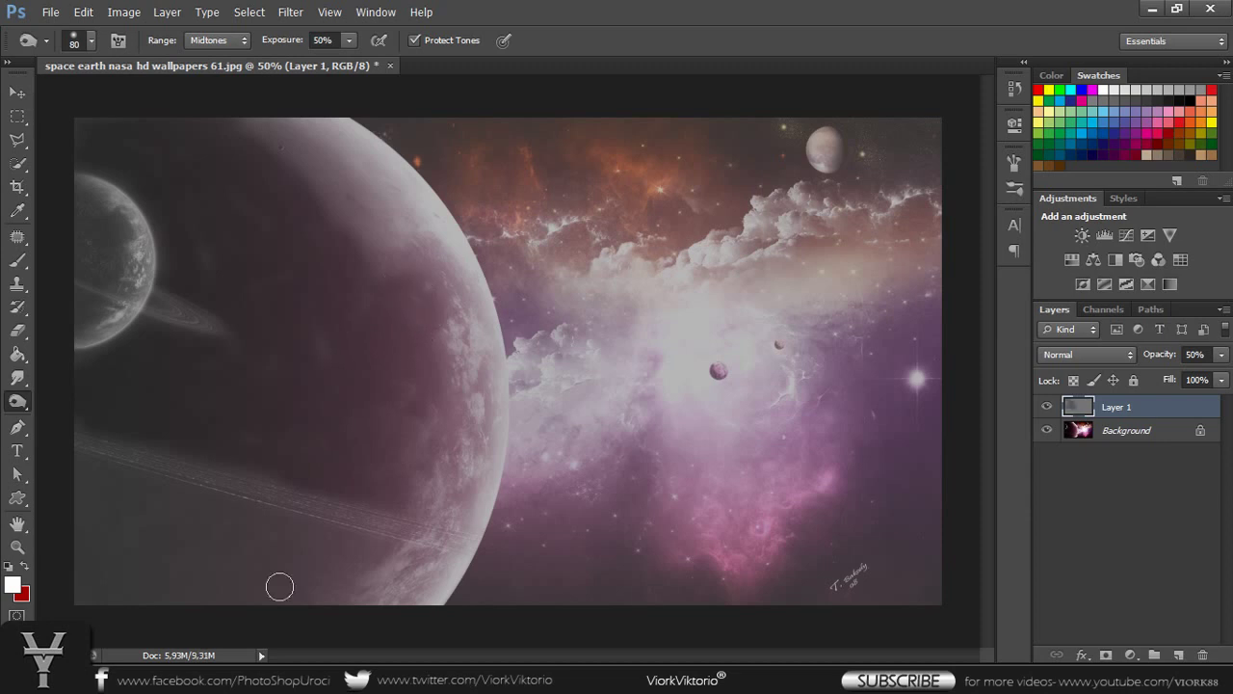
mouse_move(72, 458)
mouse_down()
mouse_move(311, 548)
mouse_move(147, 510)
mouse_move(260, 517)
mouse_move(93, 476)
mouse_move(357, 550)
mouse_move(317, 586)
mouse_move(354, 576)
mouse_move(322, 543)
mouse_move(248, 607)
mouse_move(270, 557)
mouse_move(203, 547)
mouse_move(112, 606)
mouse_move(96, 507)
mouse_move(83, 556)
mouse_move(83, 510)
mouse_move(121, 608)
mouse_move(135, 524)
mouse_move(196, 528)
mouse_move(183, 628)
mouse_move(192, 595)
mouse_move(246, 543)
mouse_move(178, 577)
mouse_up()
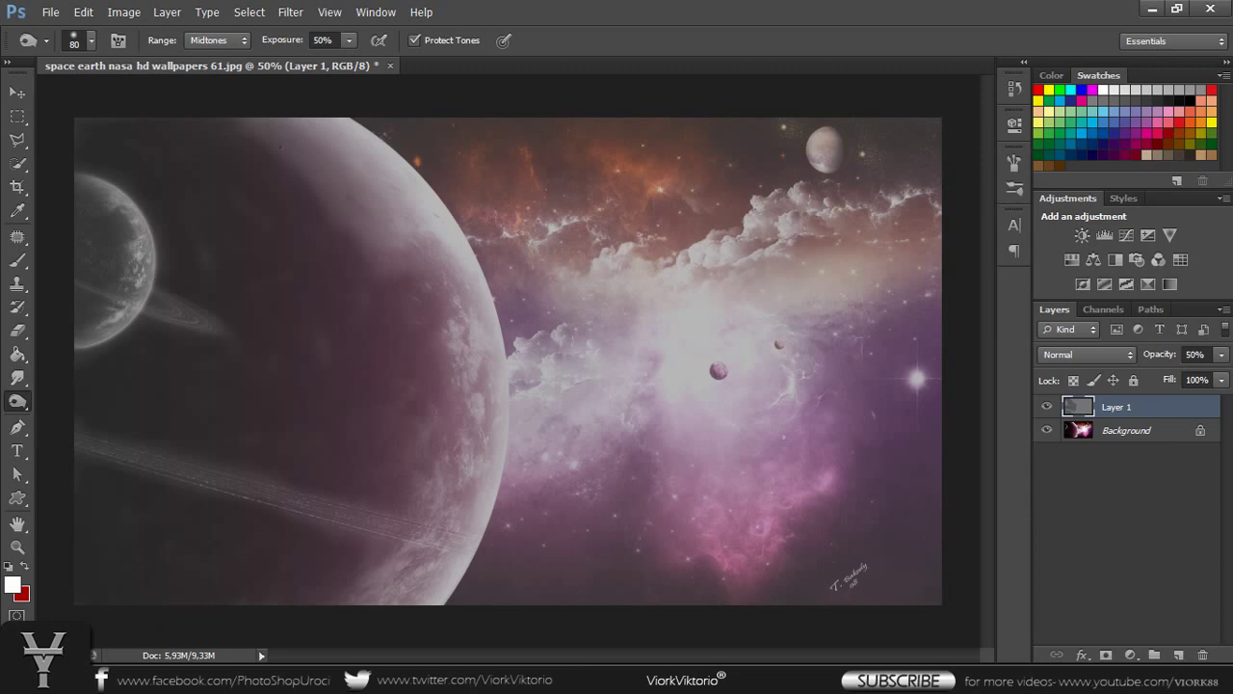
Burn the dark areas of space below and above the nebula, out to the image's far corner
mouse_move(459, 601)
mouse_down()
mouse_move(503, 555)
mouse_move(519, 608)
mouse_move(561, 598)
mouse_move(572, 569)
mouse_move(507, 559)
mouse_move(649, 554)
mouse_move(524, 552)
mouse_move(613, 564)
mouse_move(608, 586)
mouse_move(711, 587)
mouse_move(500, 585)
mouse_move(585, 592)
mouse_move(558, 596)
mouse_move(566, 553)
mouse_move(632, 486)
mouse_move(630, 547)
mouse_move(697, 606)
mouse_move(883, 447)
mouse_move(857, 381)
mouse_move(920, 430)
mouse_move(923, 420)
mouse_move(877, 410)
mouse_move(968, 429)
mouse_move(866, 400)
mouse_move(902, 346)
mouse_move(932, 338)
mouse_move(840, 377)
mouse_move(915, 316)
mouse_move(940, 319)
mouse_move(868, 368)
mouse_move(893, 351)
mouse_move(920, 453)
mouse_move(830, 593)
mouse_move(834, 537)
mouse_move(825, 570)
mouse_move(866, 574)
mouse_move(877, 588)
mouse_move(834, 617)
mouse_move(940, 600)
mouse_move(923, 460)
mouse_move(921, 576)
mouse_move(930, 443)
mouse_move(934, 533)
mouse_move(930, 449)
mouse_move(907, 473)
mouse_move(903, 564)
mouse_move(845, 579)
mouse_move(868, 544)
mouse_move(781, 604)
mouse_move(823, 534)
mouse_up()
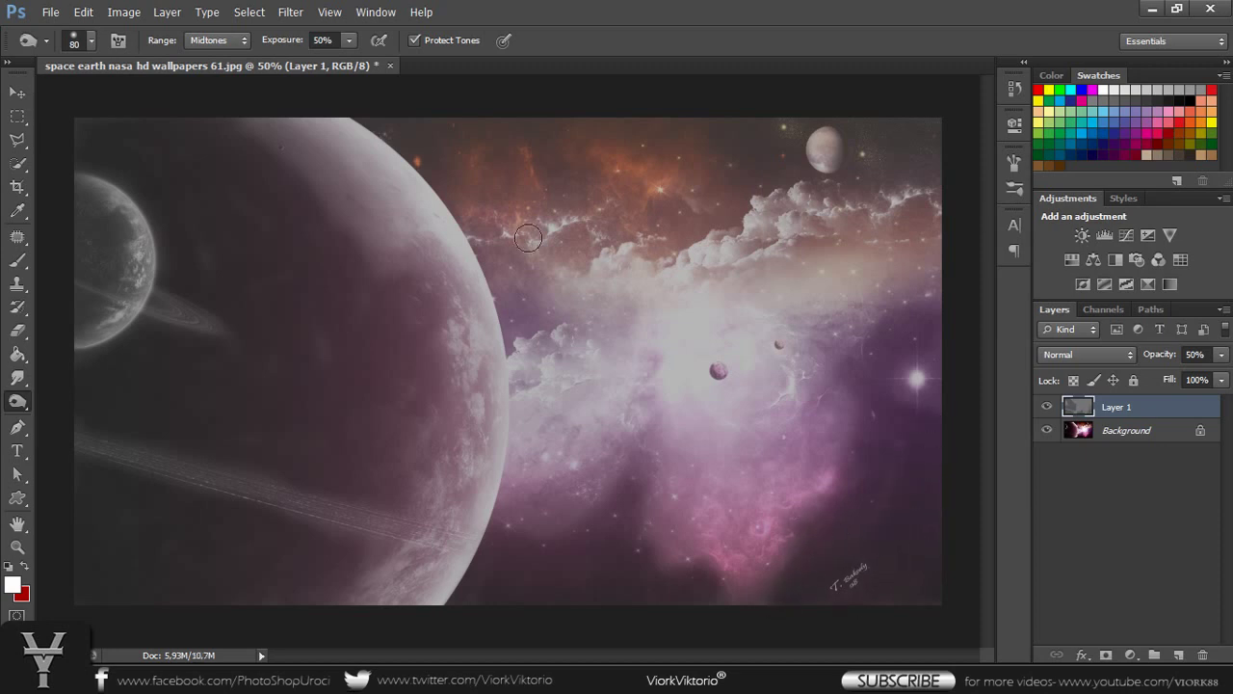
mouse_move(388, 121)
mouse_down()
mouse_move(469, 209)
mouse_move(414, 119)
mouse_move(434, 142)
mouse_move(452, 136)
mouse_up()
mouse_move(459, 140)
mouse_down()
mouse_move(743, 137)
mouse_move(585, 166)
mouse_move(753, 132)
mouse_move(726, 172)
mouse_move(758, 168)
mouse_move(729, 203)
mouse_up()
mouse_move(674, 247)
mouse_down()
mouse_move(705, 184)
mouse_move(711, 211)
mouse_move(532, 292)
mouse_move(626, 223)
mouse_move(538, 316)
mouse_move(515, 315)
mouse_move(477, 216)
mouse_move(516, 293)
mouse_move(533, 165)
mouse_move(573, 210)
mouse_up()
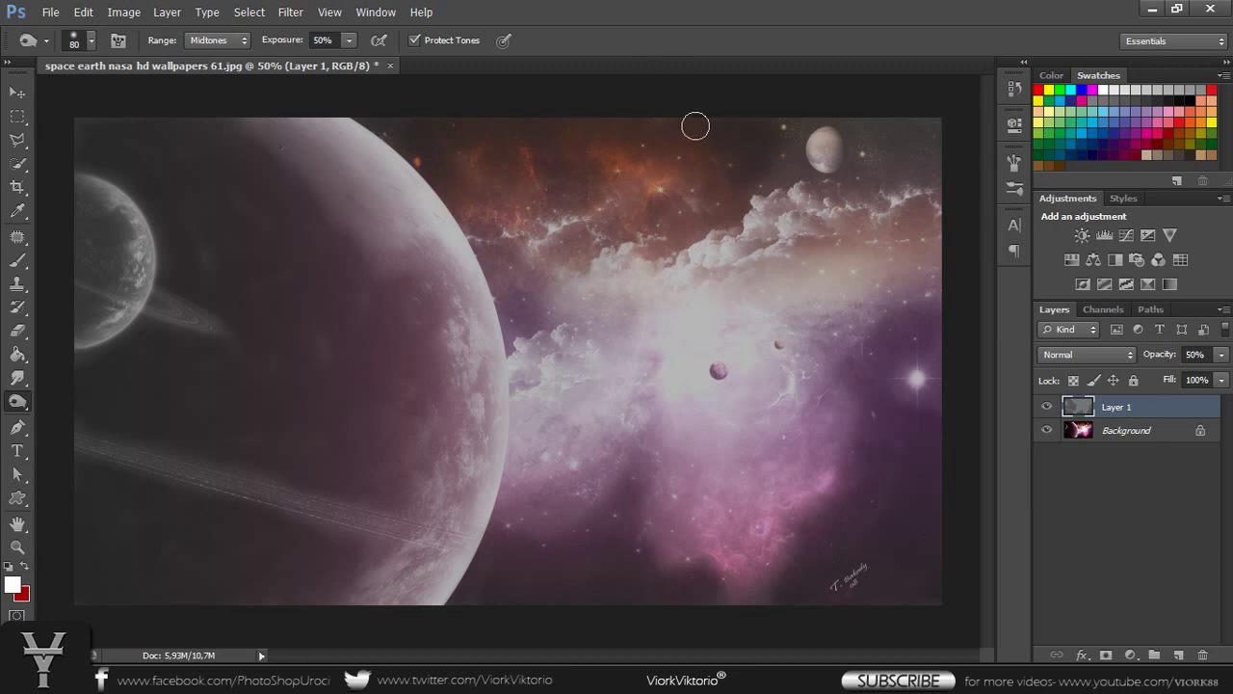
mouse_move(872, 119)
mouse_down()
mouse_move(860, 130)
mouse_move(889, 155)
mouse_move(873, 171)
mouse_move(933, 170)
mouse_move(921, 123)
mouse_move(878, 132)
mouse_move(881, 161)
mouse_move(870, 115)
mouse_move(950, 140)
mouse_up()
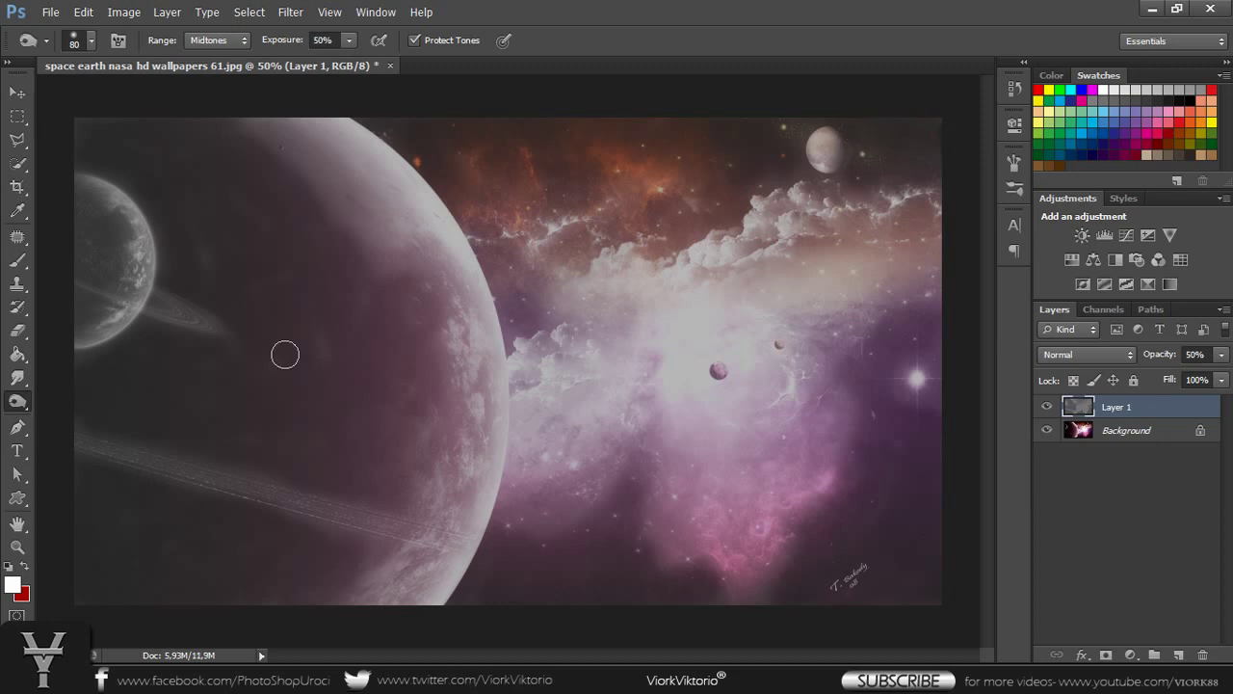
Lighten the large planet's bright rim and the thin ring crossing it using the Dodge tool with a 125 px brush
right_click(25, 410)
click(120, 397)
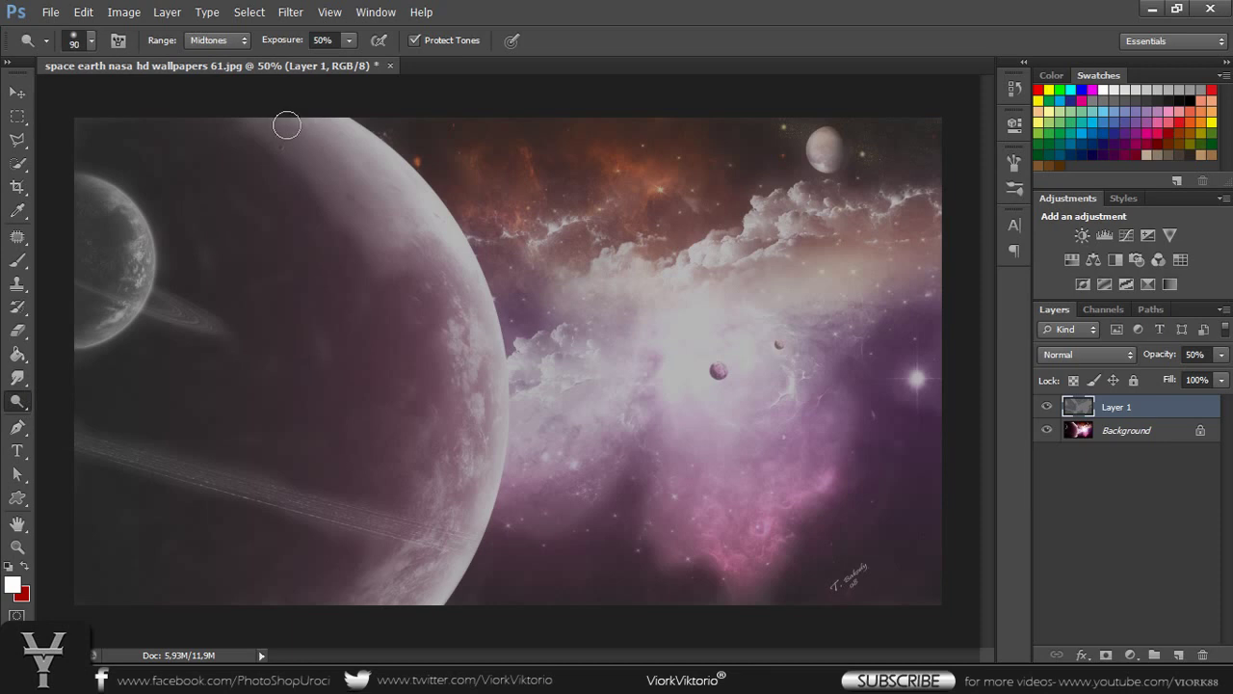
key(bracketright)
key(bracketright)
key(bracketright)
key(bracketright)
mouse_move(338, 112)
mouse_down()
mouse_move(485, 336)
mouse_move(427, 194)
mouse_move(484, 465)
mouse_move(471, 362)
mouse_move(471, 580)
mouse_move(423, 613)
mouse_up()
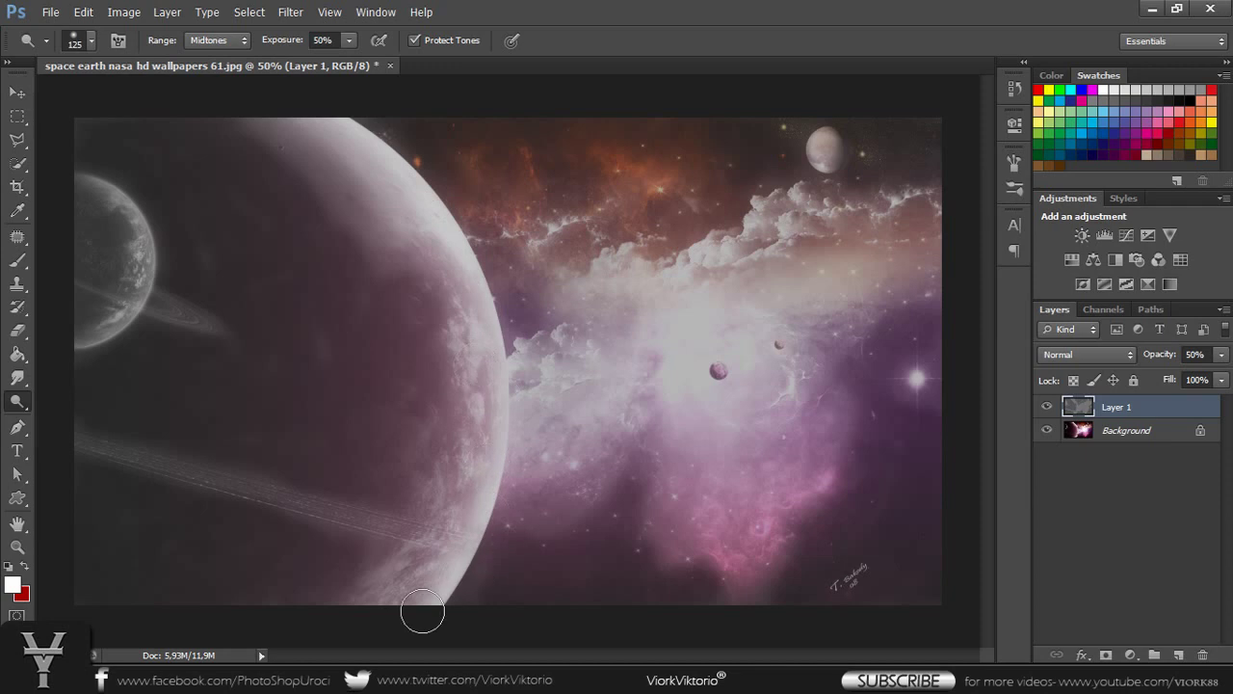
mouse_move(449, 536)
mouse_down()
mouse_move(373, 523)
mouse_move(202, 462)
mouse_move(90, 438)
mouse_move(235, 506)
mouse_move(414, 530)
mouse_up()
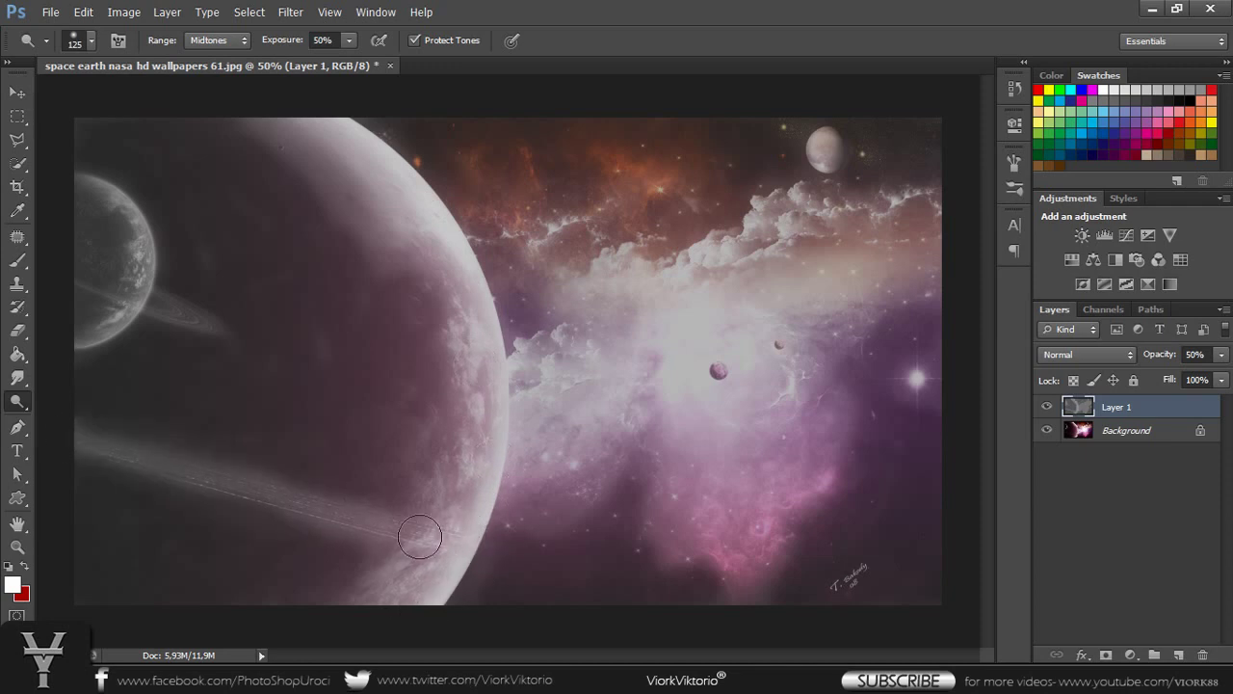
Dodge the small ringed planet's lit edge, the glowing nebula clouds and the bright star
mouse_move(104, 306)
mouse_down()
mouse_move(88, 331)
mouse_move(109, 192)
mouse_move(151, 215)
mouse_move(89, 283)
mouse_move(170, 317)
mouse_up()
mouse_move(543, 378)
mouse_down()
mouse_move(533, 344)
mouse_move(534, 453)
mouse_move(586, 335)
mouse_move(639, 367)
mouse_move(680, 359)
mouse_move(710, 416)
mouse_move(700, 528)
mouse_move(686, 499)
mouse_move(722, 512)
mouse_move(748, 587)
mouse_move(782, 499)
mouse_move(804, 519)
mouse_move(841, 436)
mouse_move(829, 490)
mouse_move(814, 392)
mouse_move(741, 366)
mouse_move(667, 398)
mouse_move(761, 288)
mouse_move(754, 246)
mouse_move(686, 288)
mouse_move(697, 254)
mouse_move(633, 272)
mouse_move(604, 263)
mouse_move(637, 286)
mouse_move(622, 371)
mouse_move(512, 373)
mouse_move(506, 308)
mouse_move(806, 241)
mouse_move(694, 262)
mouse_move(804, 187)
mouse_move(804, 234)
mouse_move(770, 257)
mouse_move(856, 246)
mouse_move(905, 223)
mouse_move(891, 211)
mouse_move(935, 218)
mouse_move(921, 251)
mouse_move(849, 277)
mouse_move(857, 203)
mouse_move(852, 159)
mouse_up()
drag(921, 390, 918, 377)
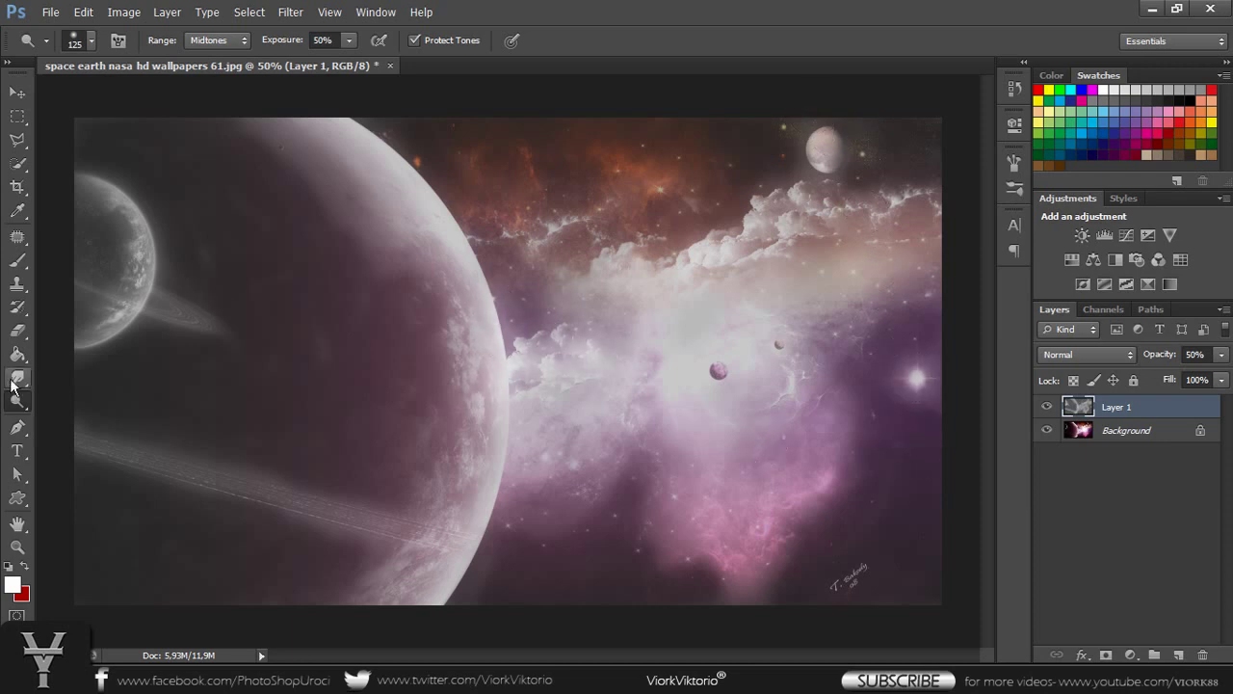
Burn the small planet's dark interior, and dodge the upper moon and the pink part of the nebula
right_click(28, 414)
click(57, 415)
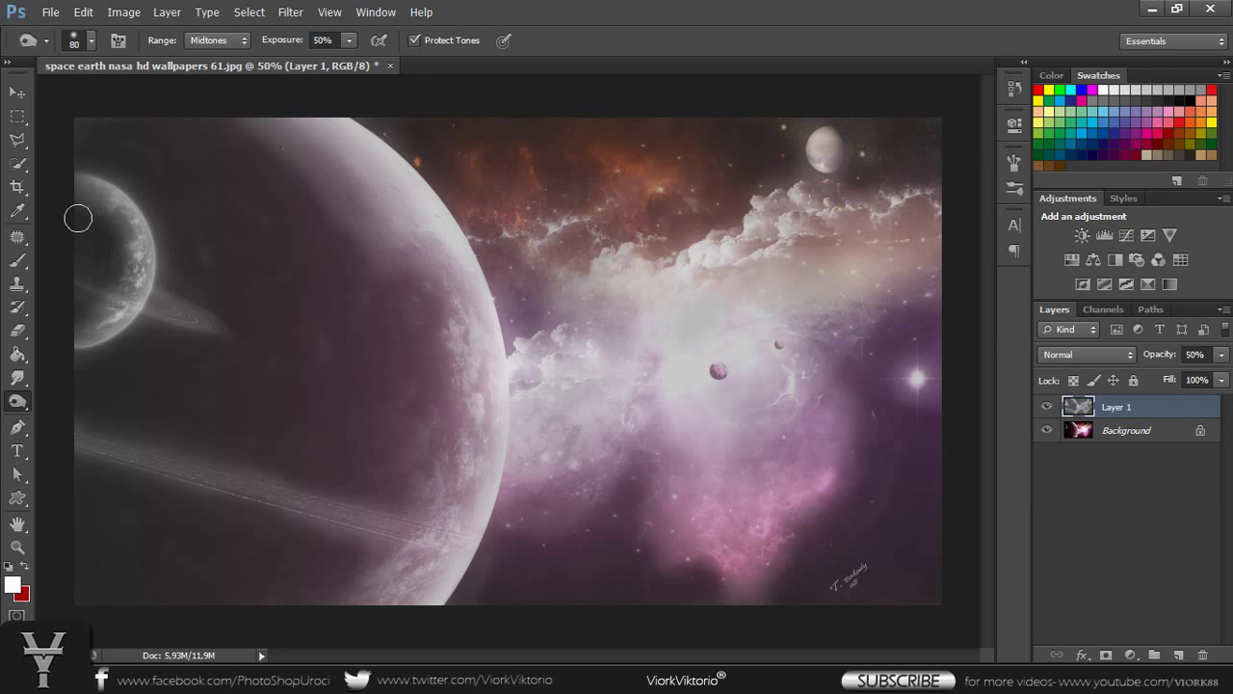
right_click(14, 409)
click(55, 400)
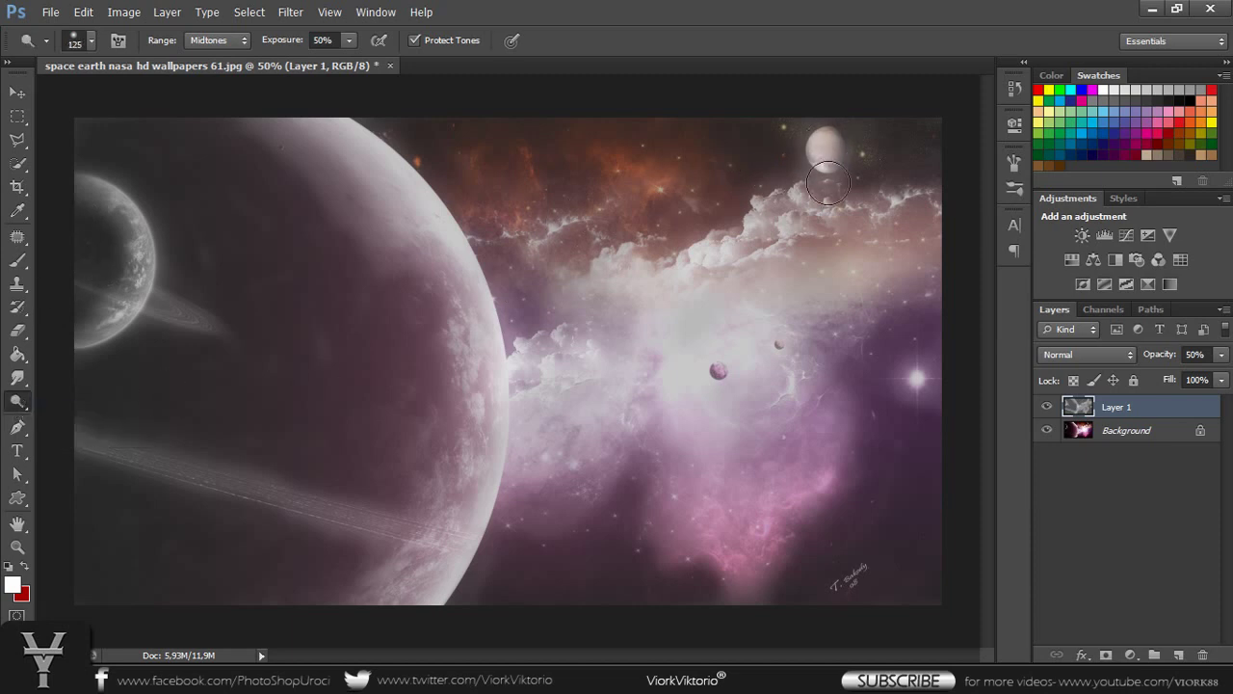
drag(762, 564, 809, 460)
Burn a shadow into the nebula beside its bright core and another on the large planet's dark face
right_click(17, 404)
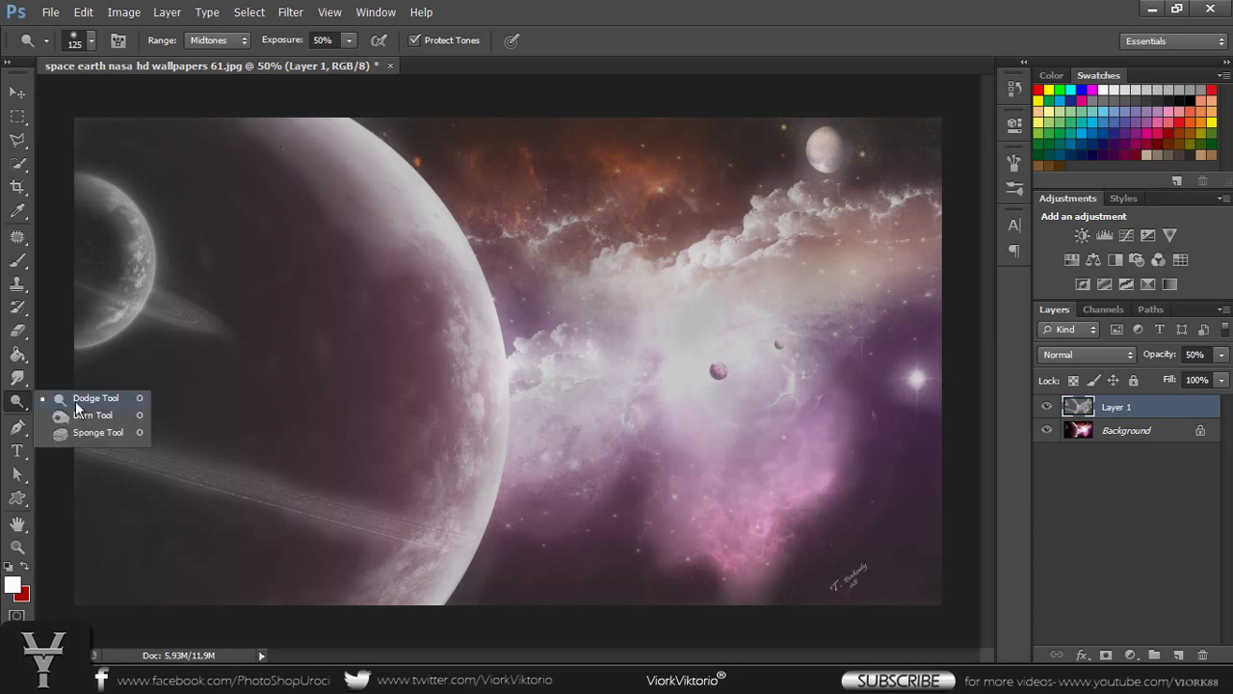
click(75, 411)
drag(651, 386, 650, 376)
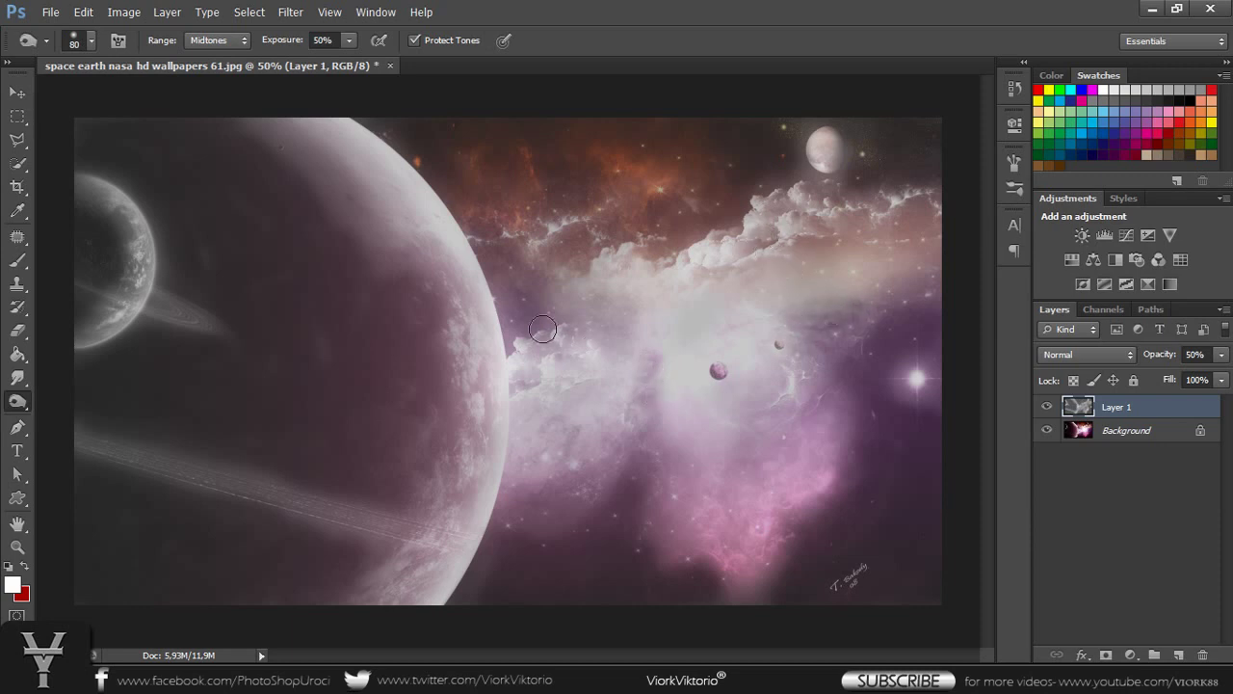
drag(220, 241, 209, 264)
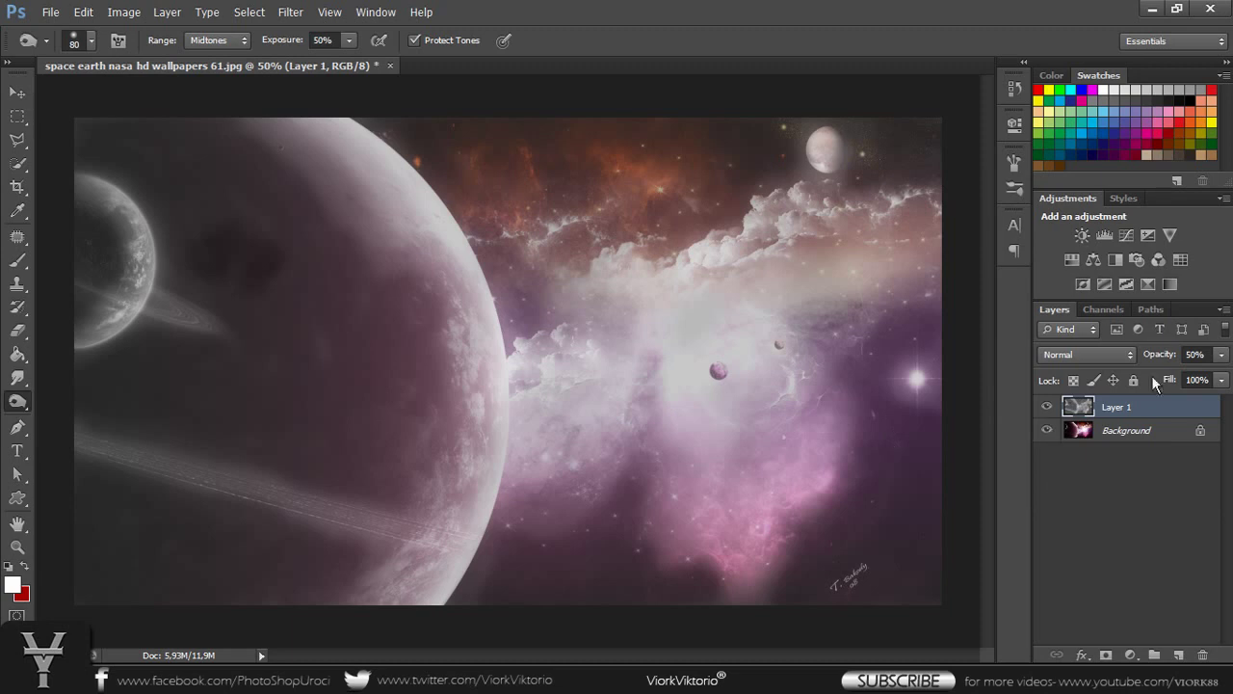
Restore the gray layer's opacity to 100% and set its blend mode to Overlay
drag(1156, 359, 1205, 358)
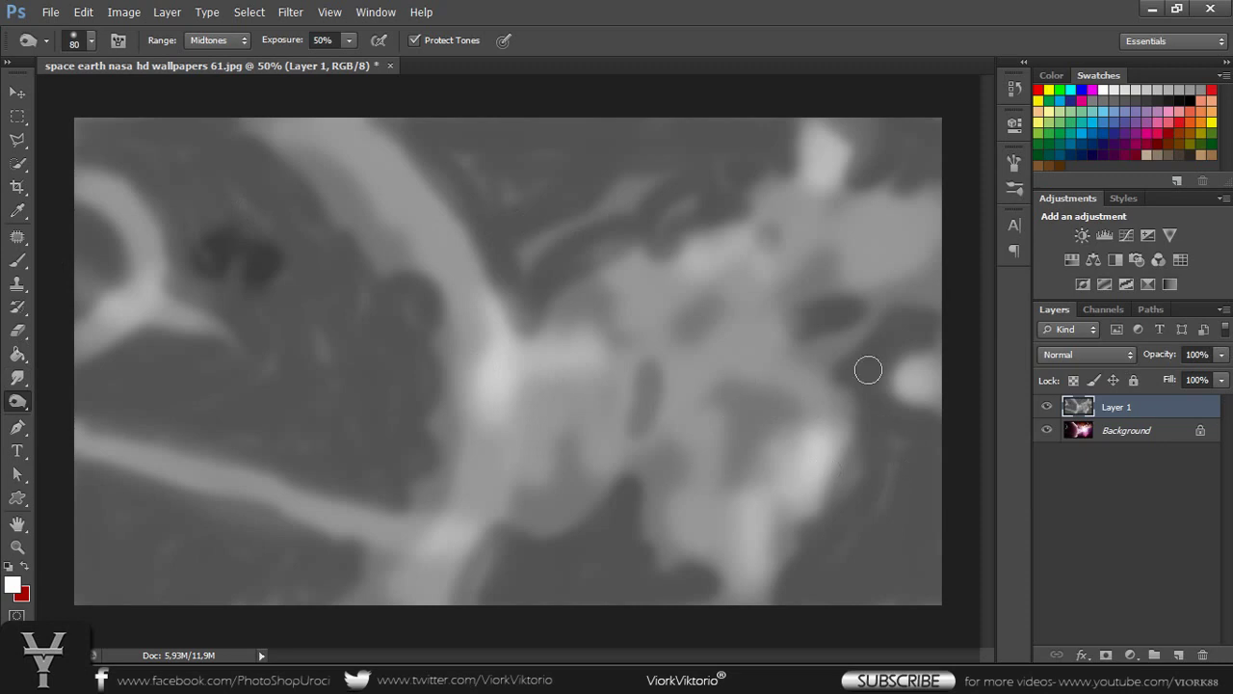
click(1113, 354)
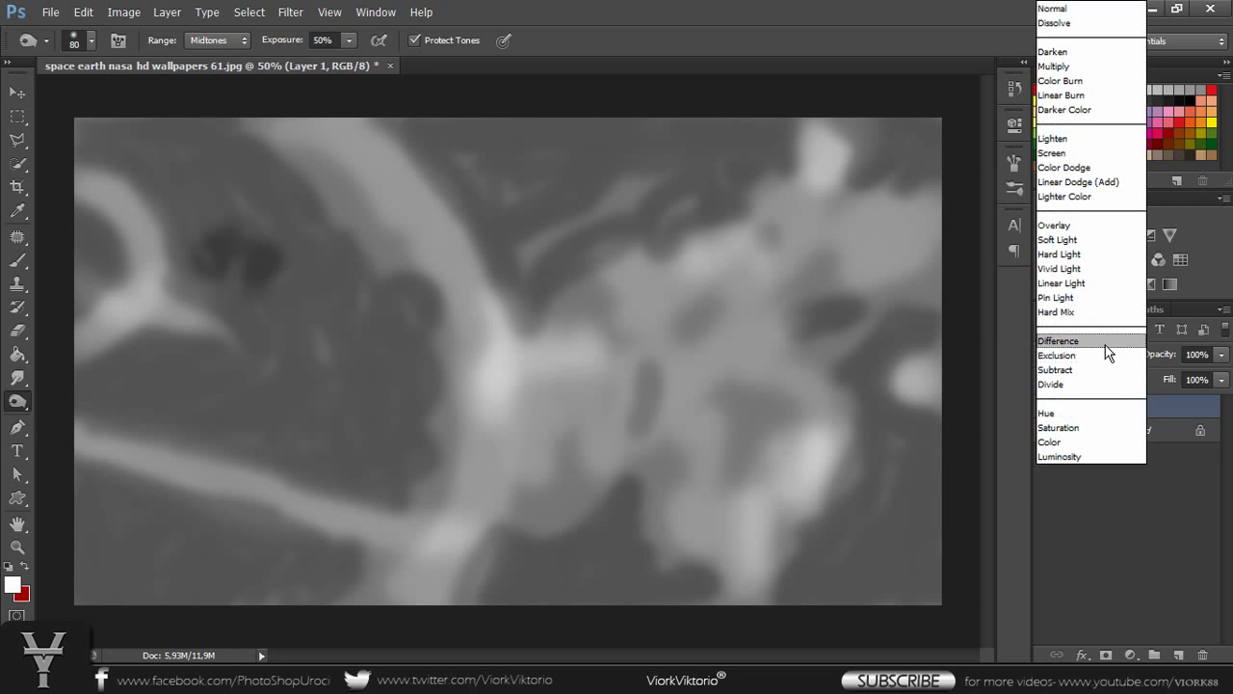
click(1064, 225)
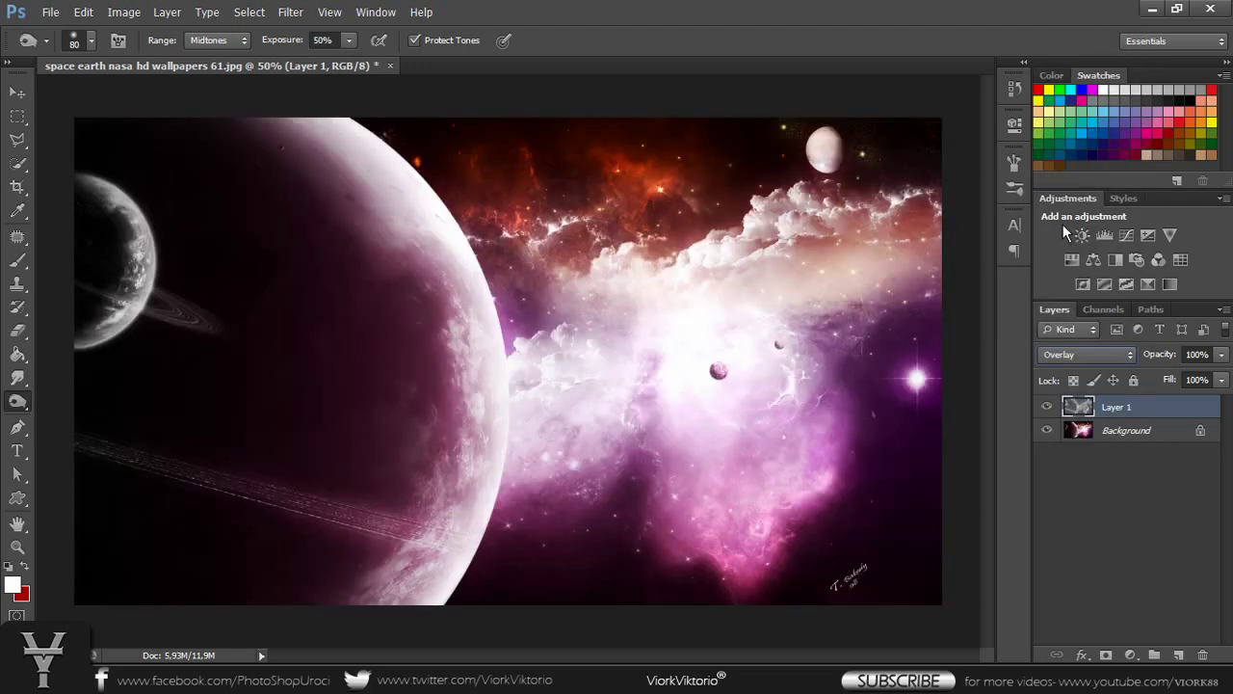
Toggle the visibility of the dodge-and-burn layer to compare the image before and after the effect
click(1050, 408)
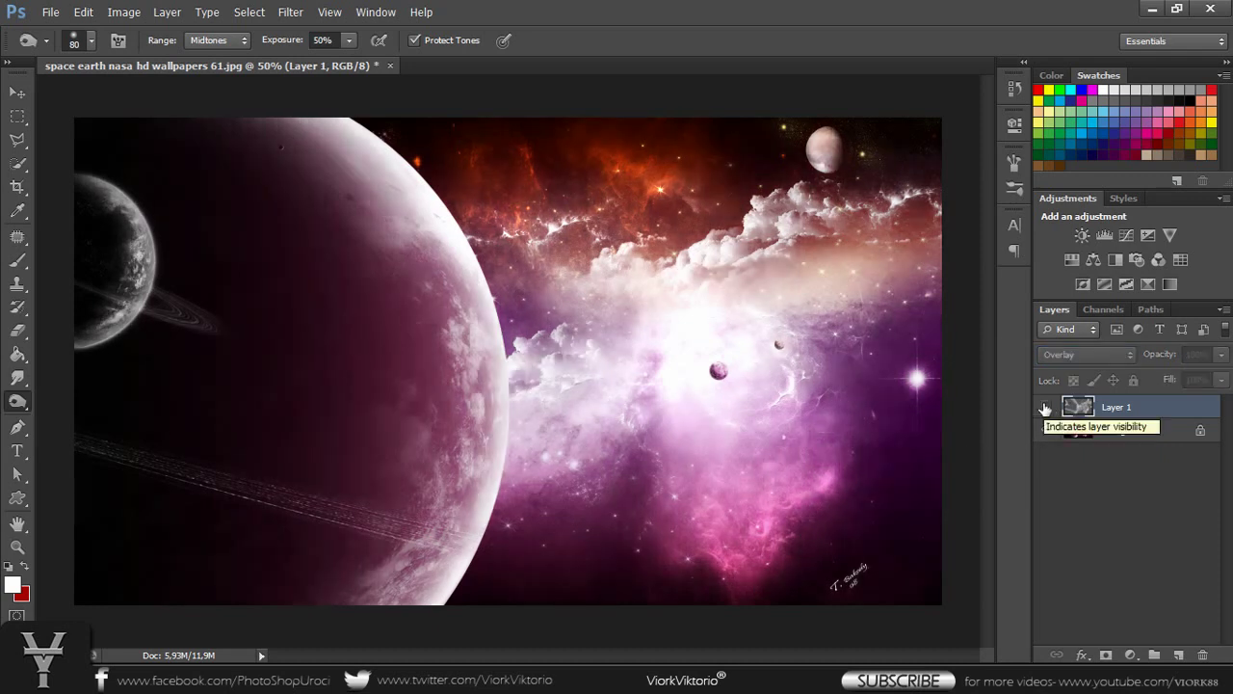
click(1046, 409)
click(1046, 409)
click(1045, 409)
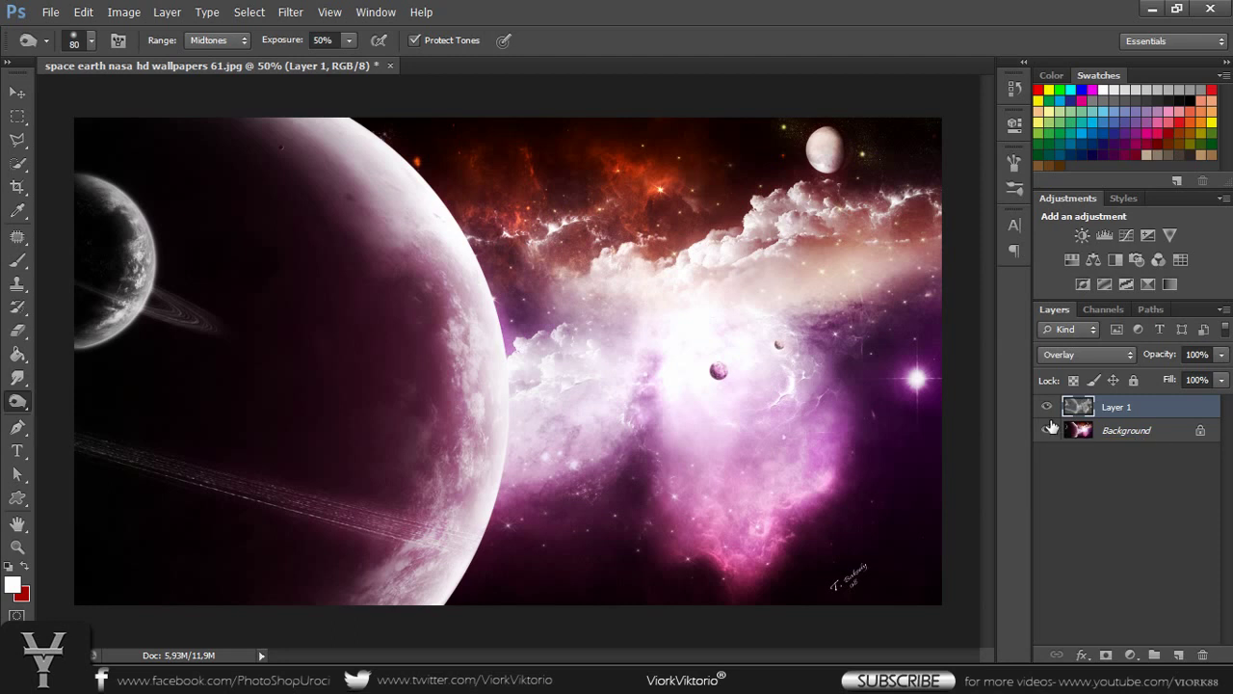
click(1048, 408)
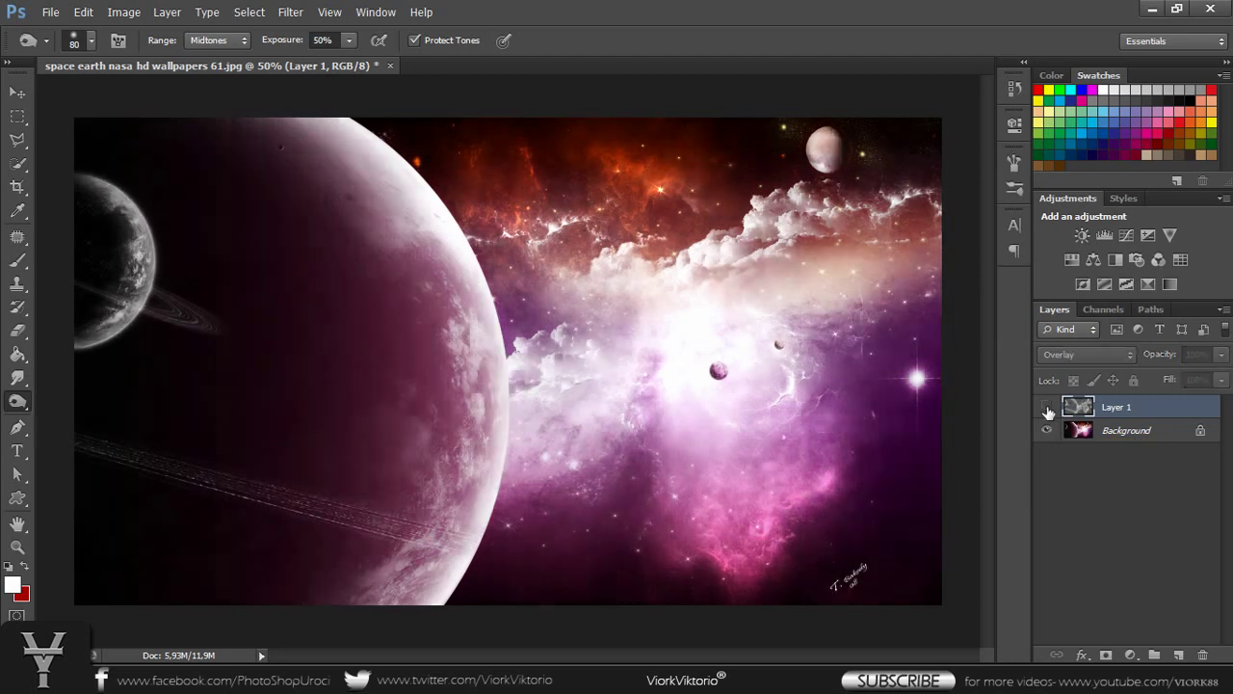
click(1047, 409)
click(1048, 408)
click(1047, 408)
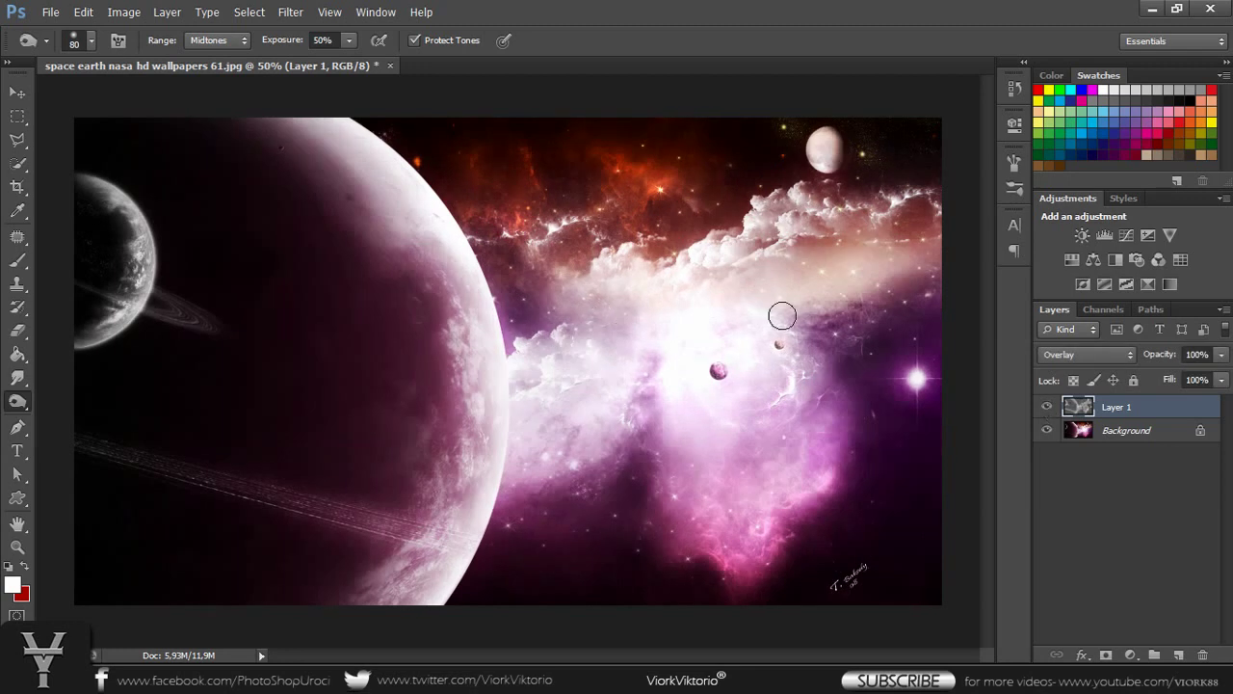
click(1042, 412)
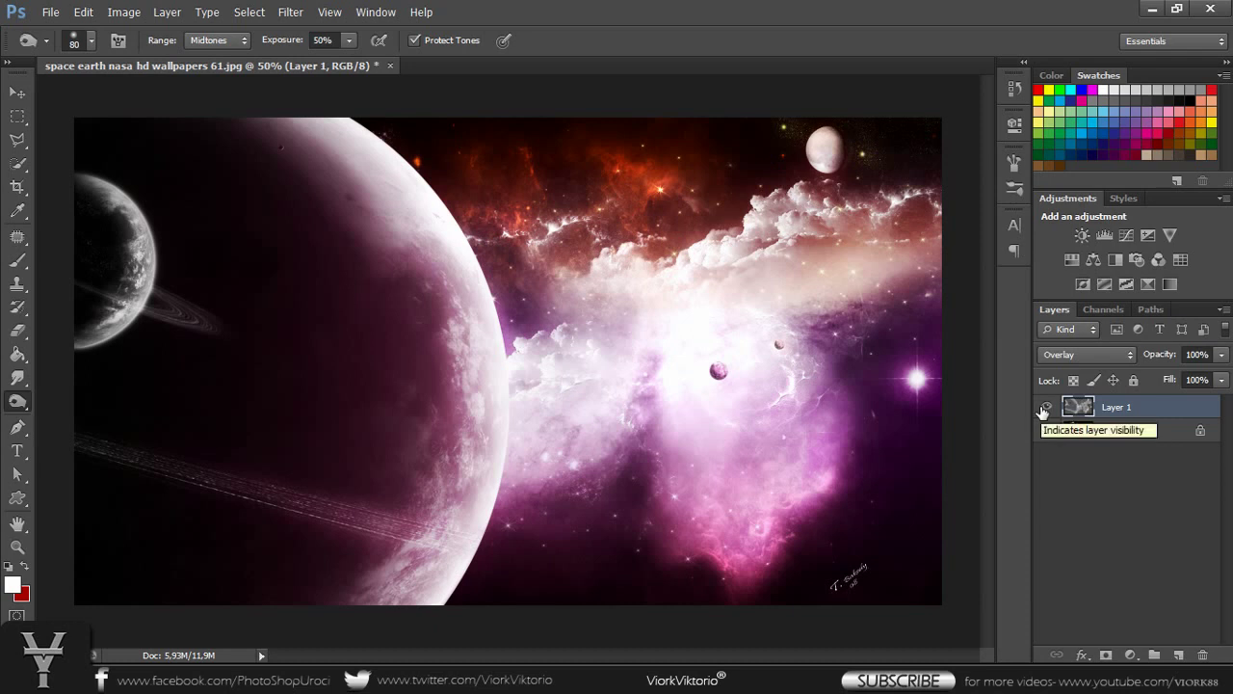